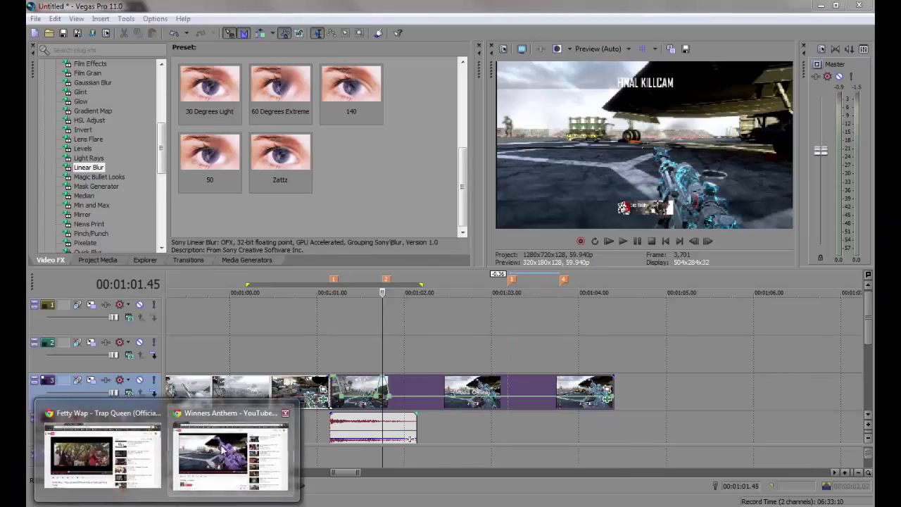
- Switch to the browser and examine the gun effect in the Winners Anthem video
click(224, 451)
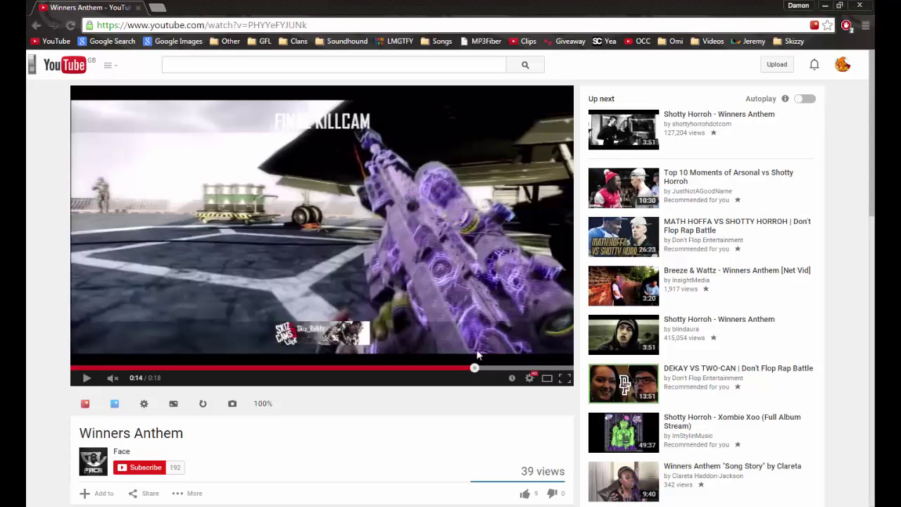
drag(92, 432, 181, 432)
click(162, 433)
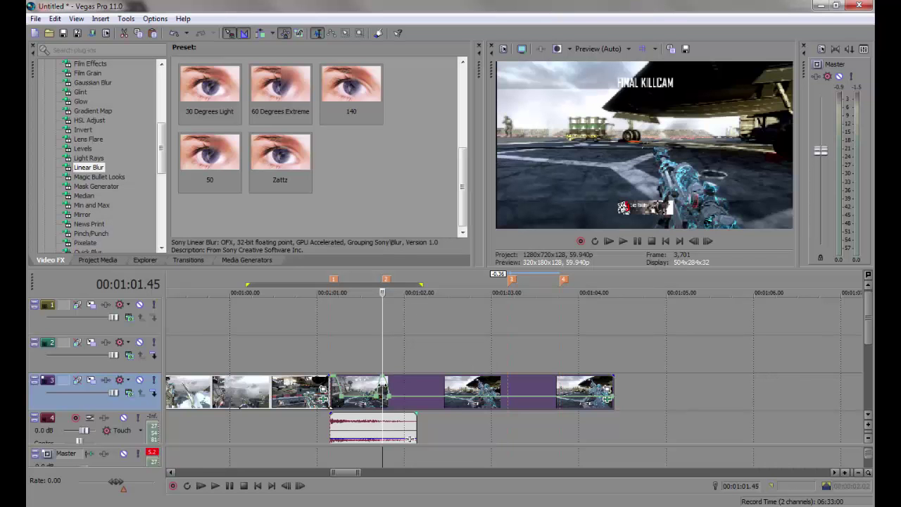
- Play back the transition into the killcam clip on track 3 twice, pausing near marker 2
key(ctrl+v)
key(Delete)
click(341, 351)
scroll(351, 350, down, 3)
click(460, 358)
click(625, 243)
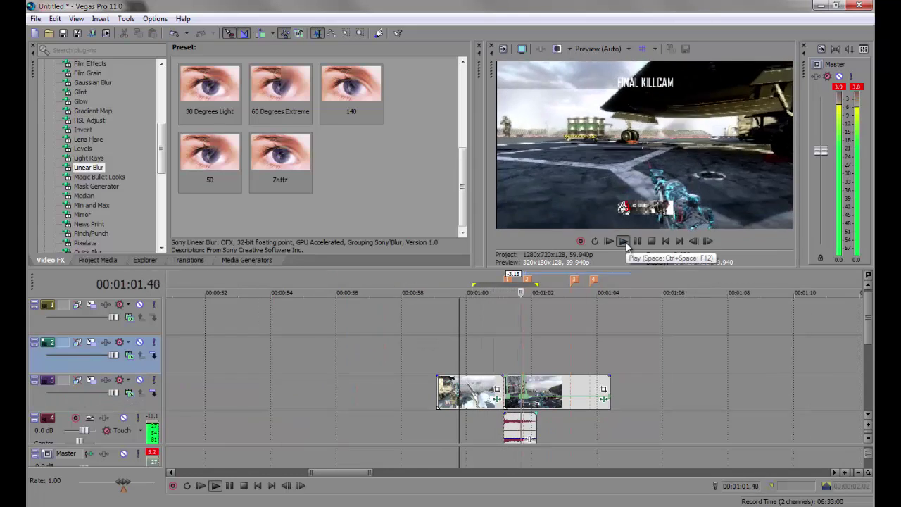
click(636, 244)
click(487, 346)
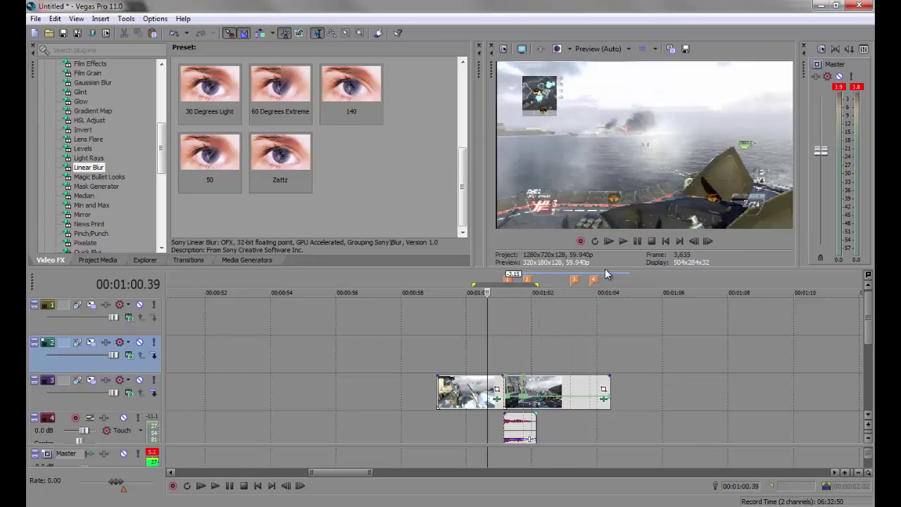
click(628, 240)
click(624, 241)
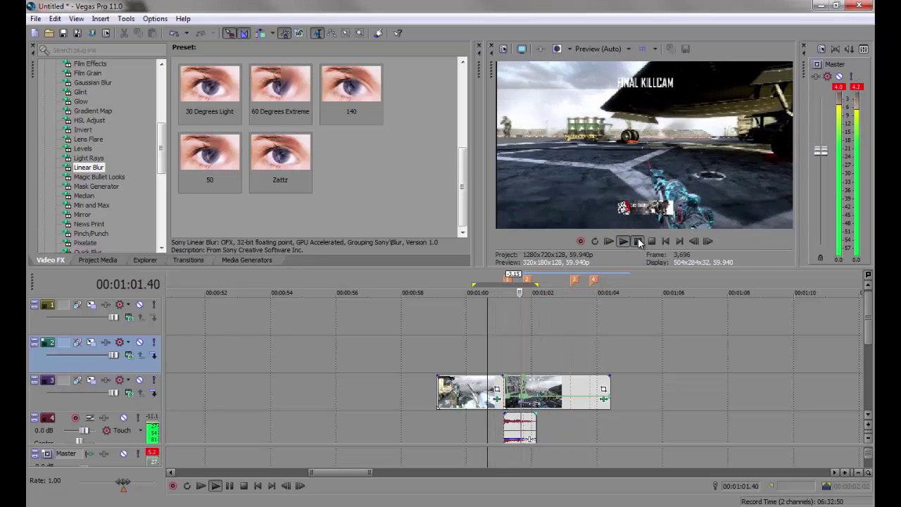
key(Return)
- Duplicate the killcam clip from track 3 onto track 2 and align it directly above the original
scroll(566, 348, up, 5)
click(452, 394)
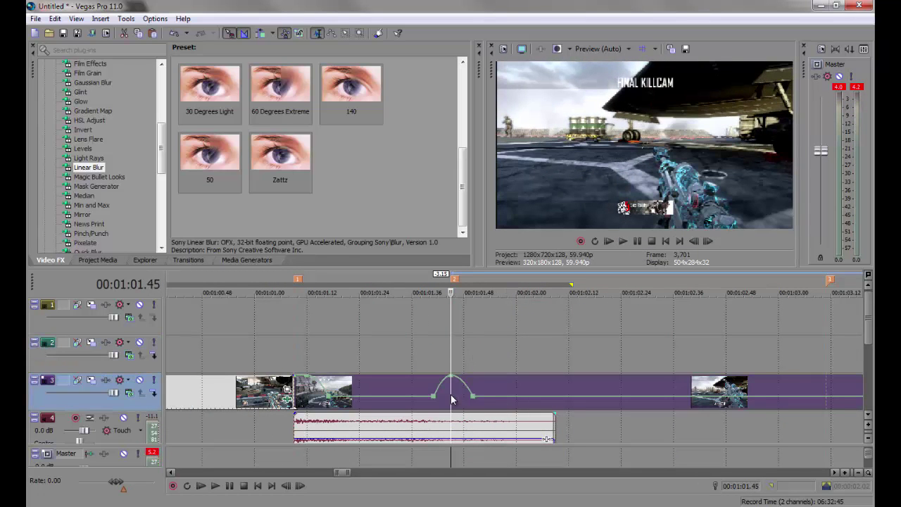
mouse_move(452, 362)
mouse_down()
mouse_move(611, 371)
mouse_move(458, 366)
mouse_up()
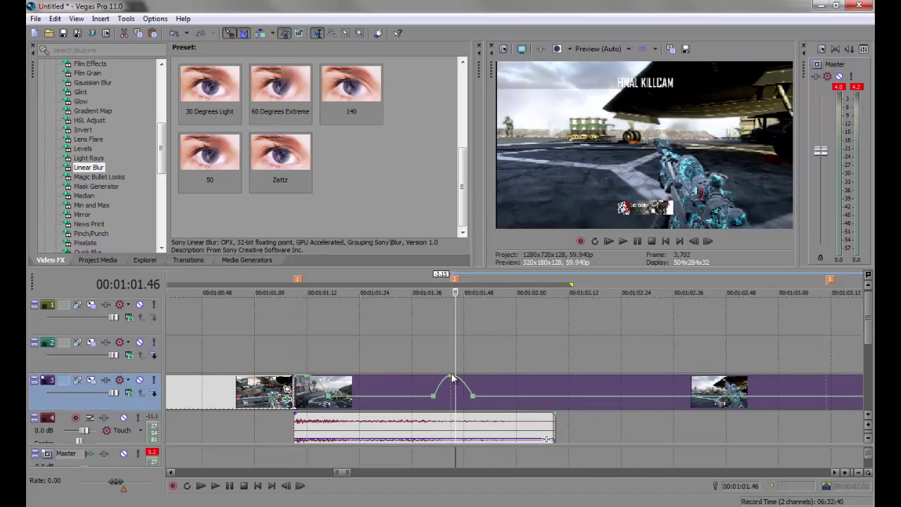
click(364, 356)
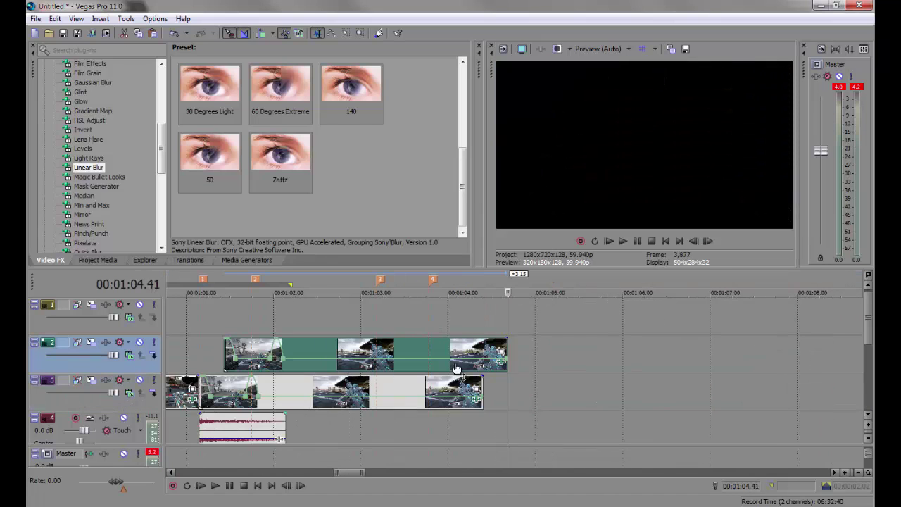
drag(416, 356, 389, 349)
- Split the duplicated clip on track 2 at marker 2 (00:01:01.45) and delete the part before the cut
click(206, 333)
drag(204, 325, 251, 322)
click(252, 350)
scroll(278, 376, up, 2)
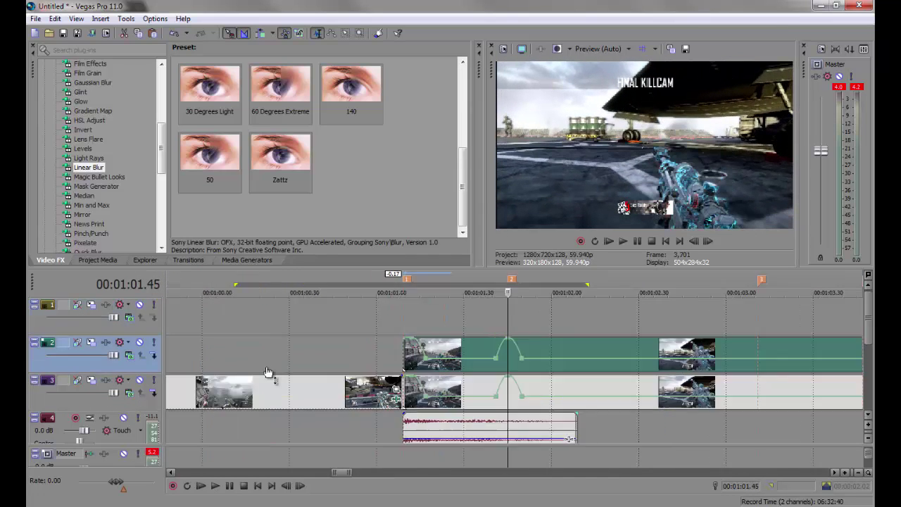
key(s)
click(483, 365)
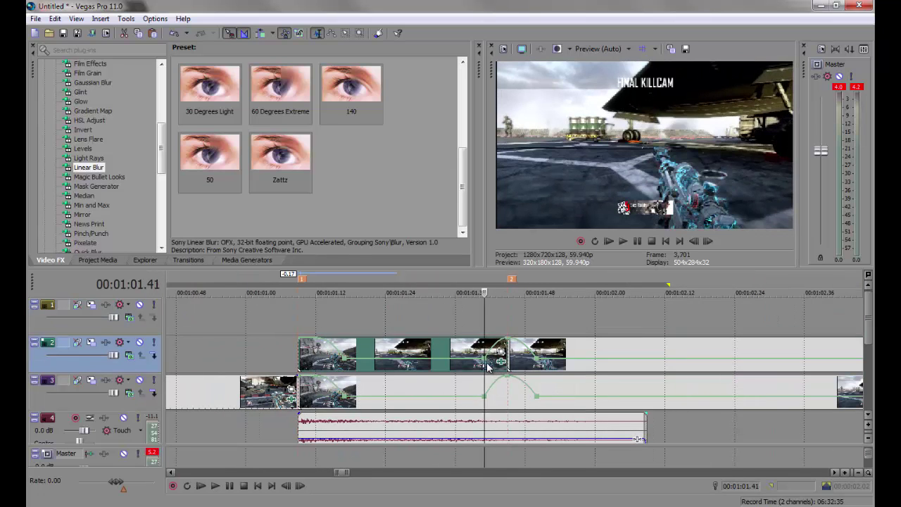
key(Delete)
- At the first frame of the track 2 clip, draw a closed mask around the gun in Event Pan/Crop
click(415, 325)
drag(404, 325, 508, 322)
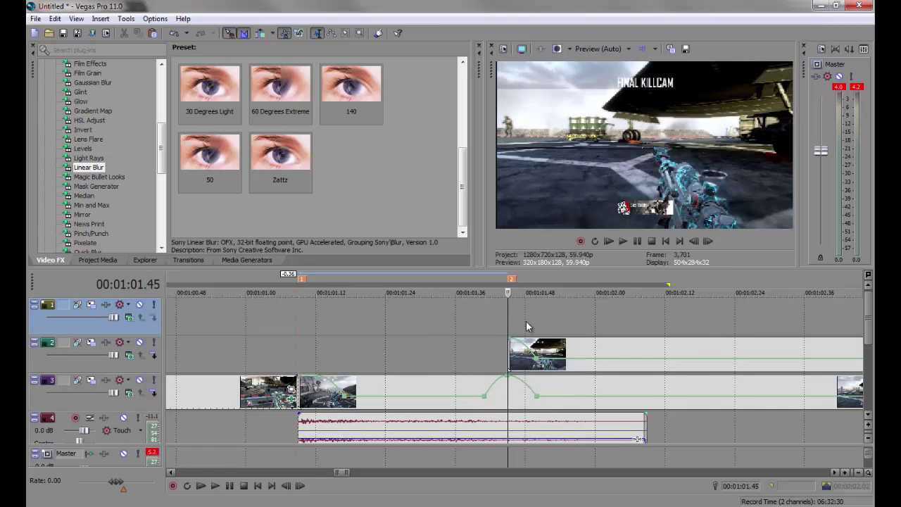
scroll(603, 316, down, 3)
scroll(604, 316, up, 1)
scroll(604, 316, down, 1)
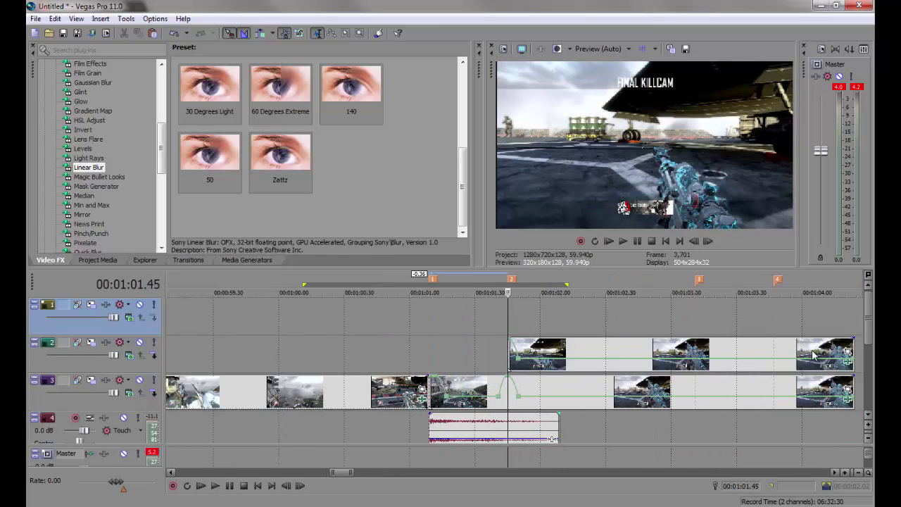
click(849, 351)
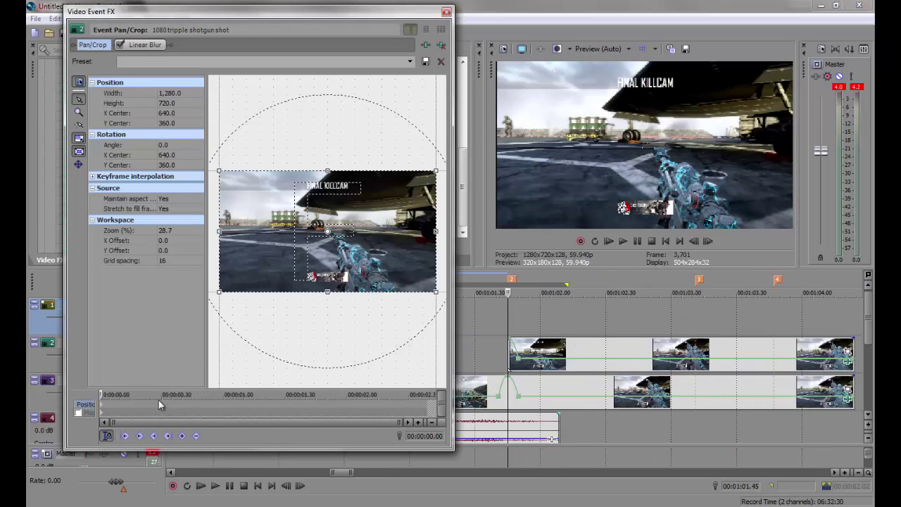
click(102, 417)
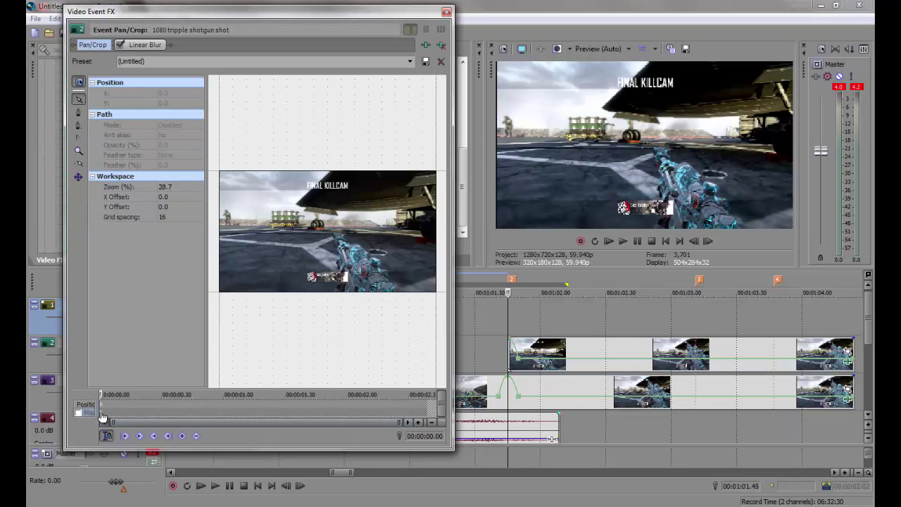
scroll(332, 255, up, 3)
click(79, 112)
click(352, 334)
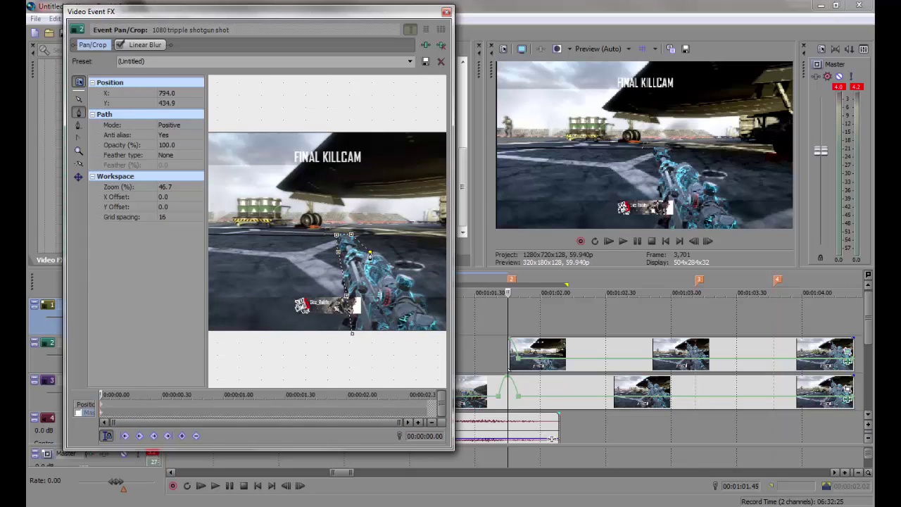
click(390, 265)
click(428, 314)
click(352, 334)
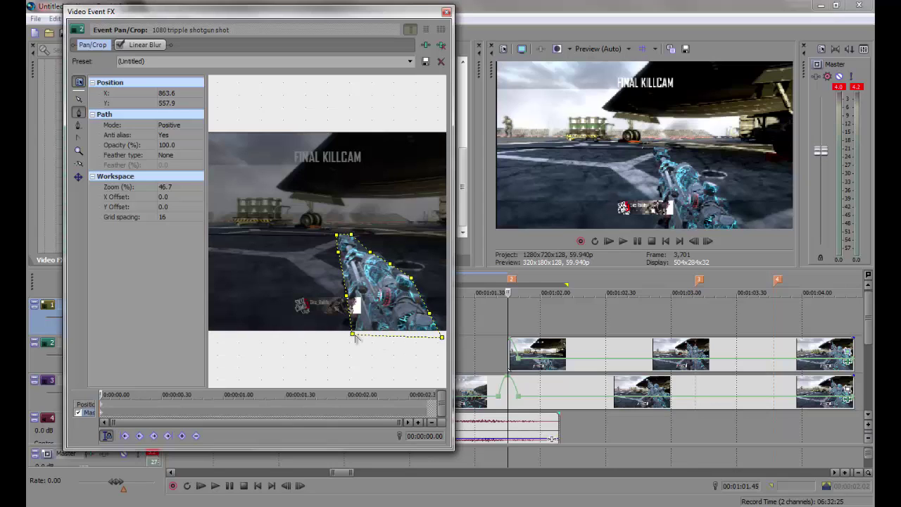
- Set the gun mask's feather type to Both with a feather of 10%
click(181, 156)
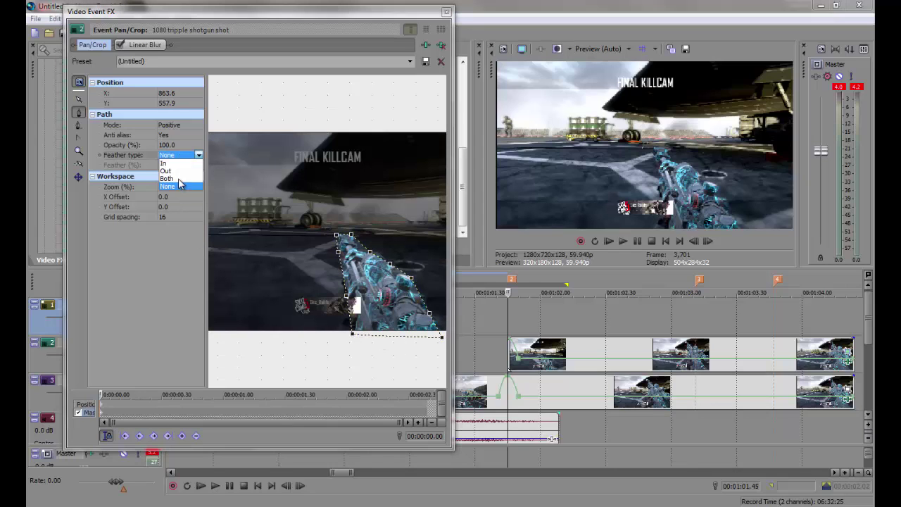
click(169, 178)
click(171, 165)
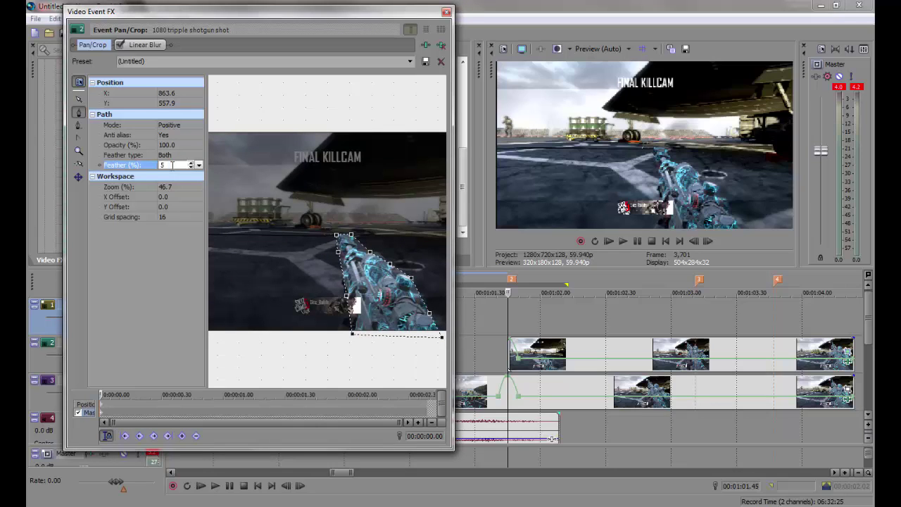
text(10)
key(Return)
- Close Event Pan/Crop and mute track 3 temporarily to check the isolated gun at the start of the masked clip
click(531, 392)
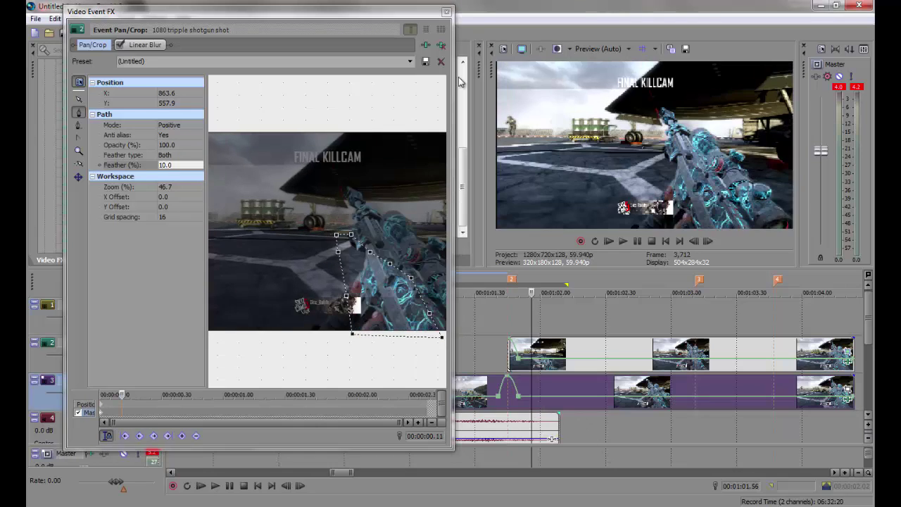
click(446, 12)
click(140, 380)
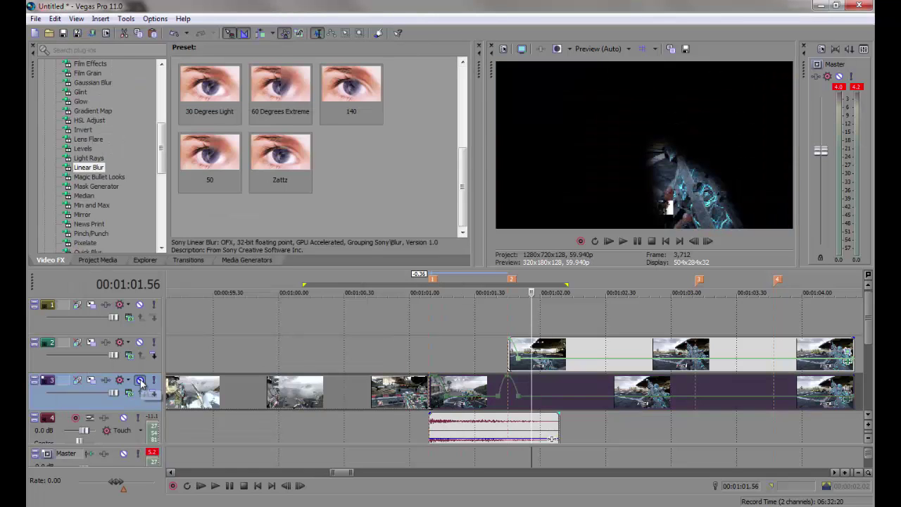
drag(529, 329, 510, 331)
click(510, 331)
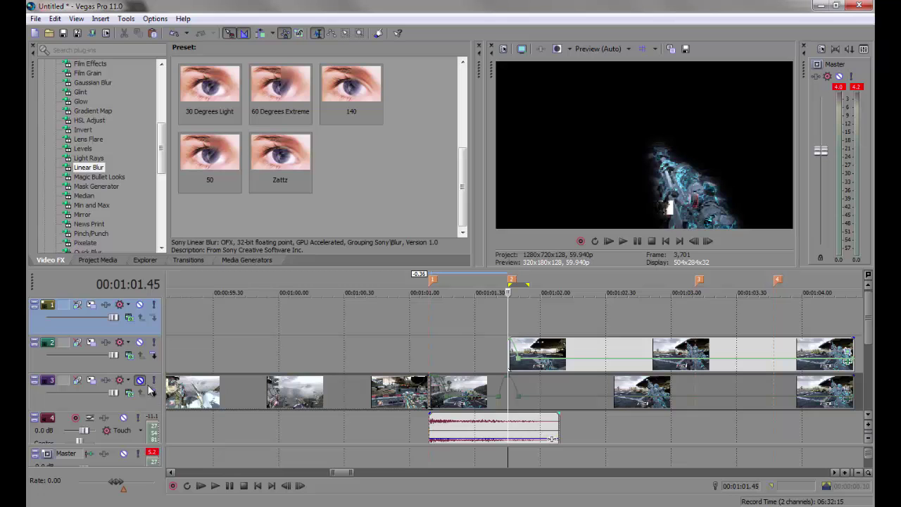
click(139, 381)
- Reshape the track 2 clip's mask around the gun at 00:00:00.05 in Event Pan/Crop to keyframe its movement
click(848, 351)
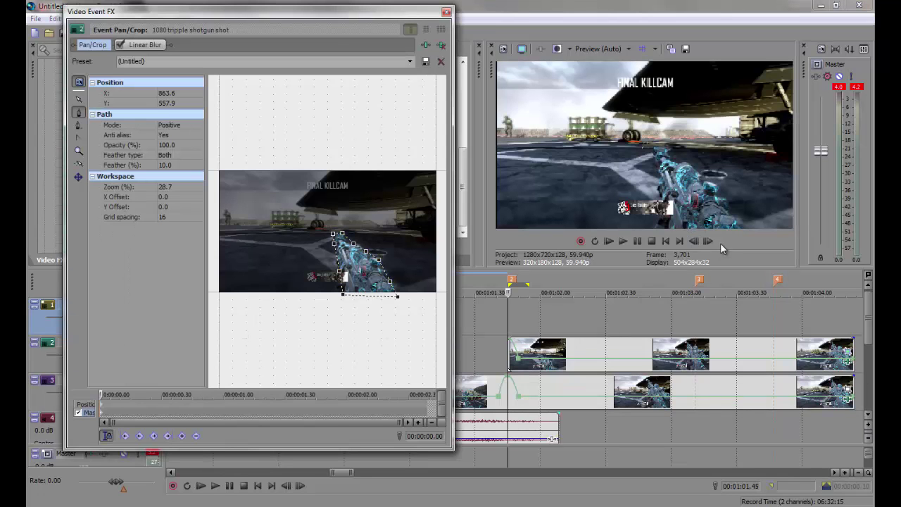
click(708, 241)
click(708, 241)
click(708, 242)
click(708, 241)
click(708, 242)
click(708, 241)
scroll(533, 361, up, 1)
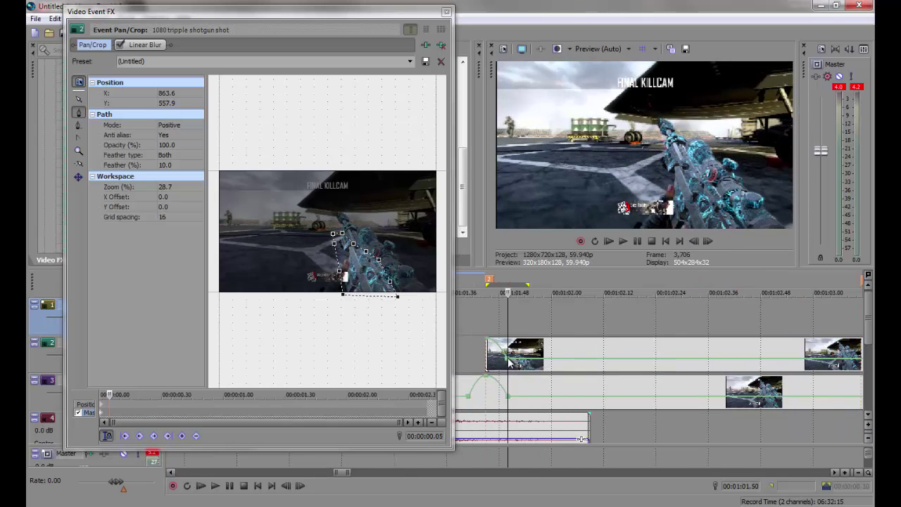
click(78, 99)
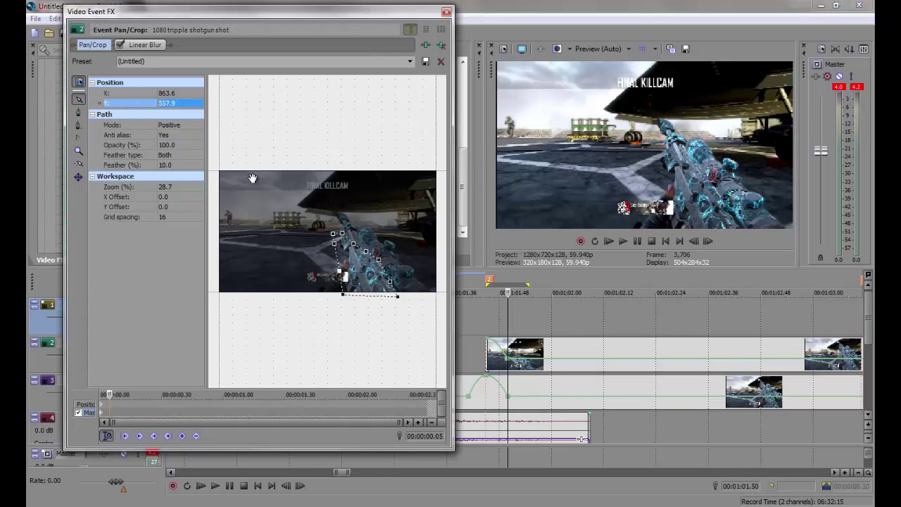
drag(344, 238, 350, 217)
drag(396, 262, 411, 299)
drag(349, 275, 352, 300)
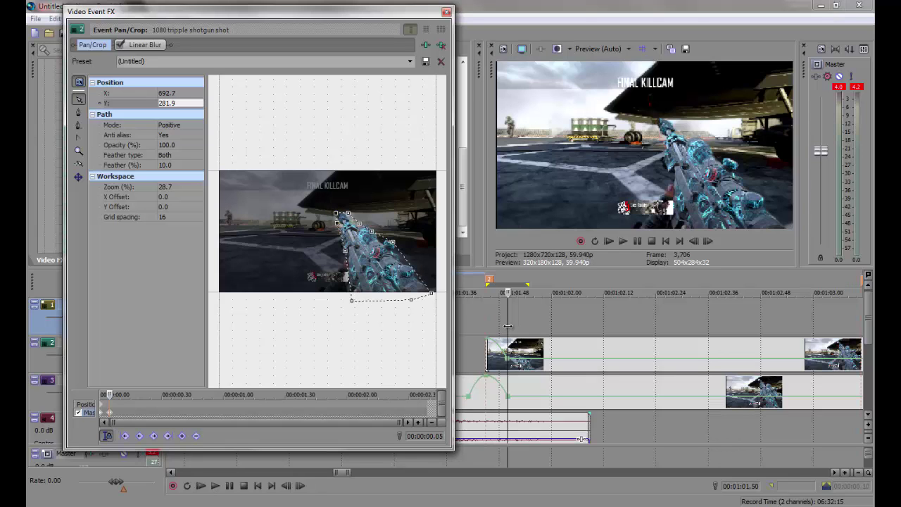
click(446, 12)
- At the end of the track 2 clip (00:00:02.39), fit the mask's right-hand and lower points to the gun
scroll(549, 318, down, 3)
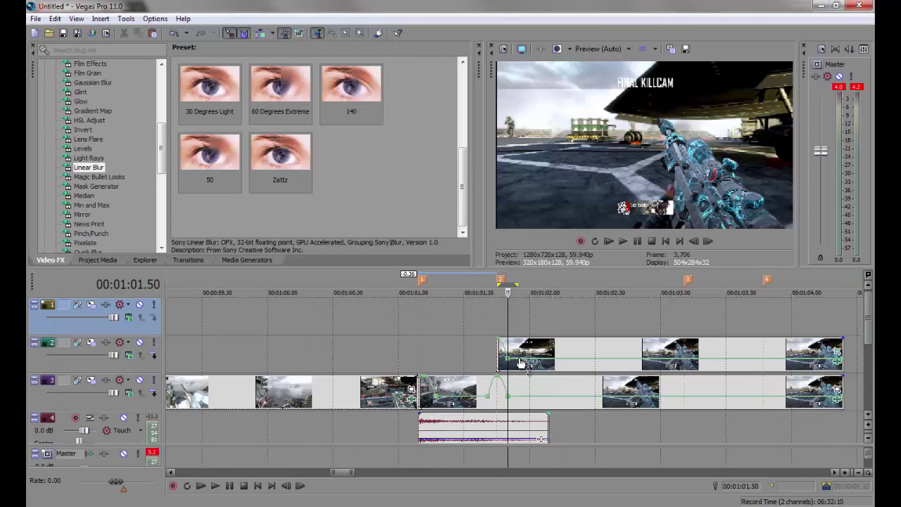
click(841, 354)
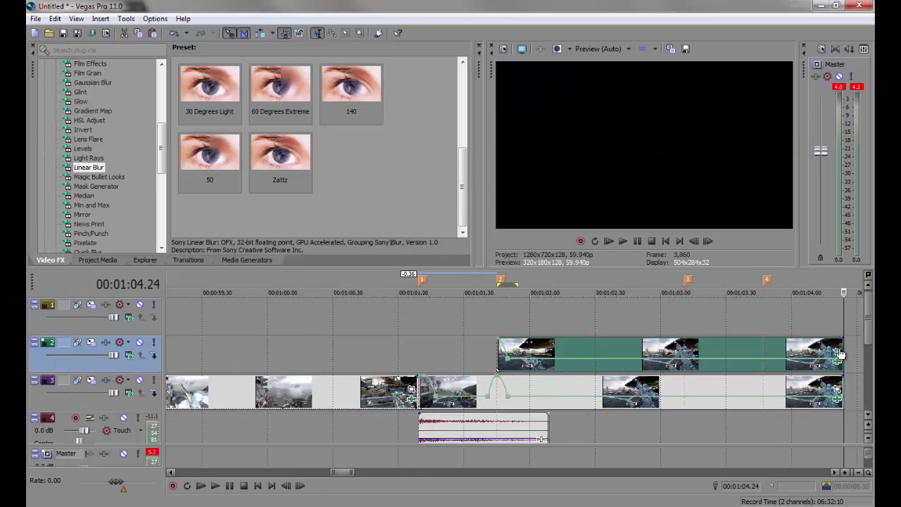
click(838, 351)
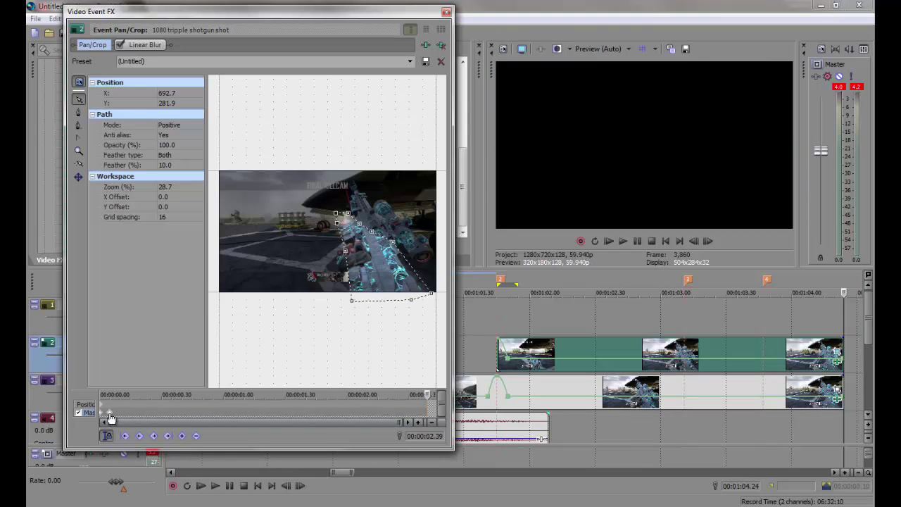
drag(365, 202, 389, 207)
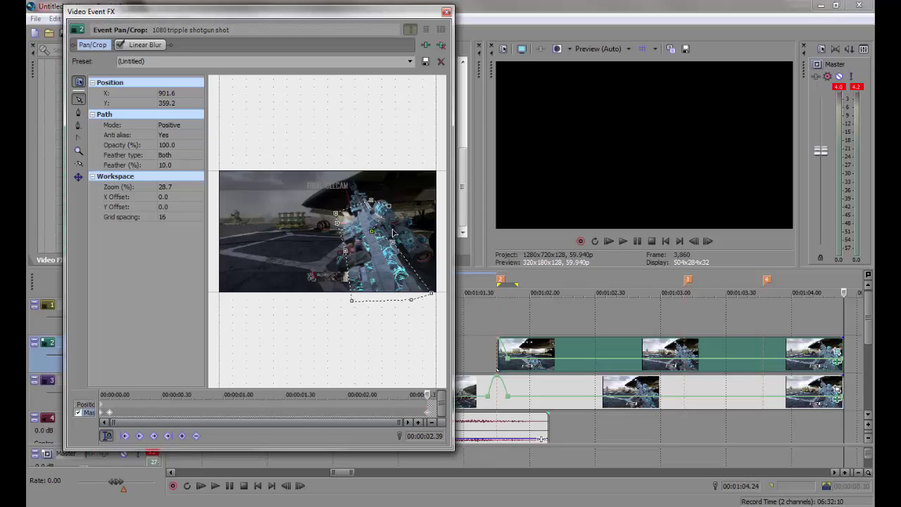
click(406, 222)
drag(423, 243, 432, 249)
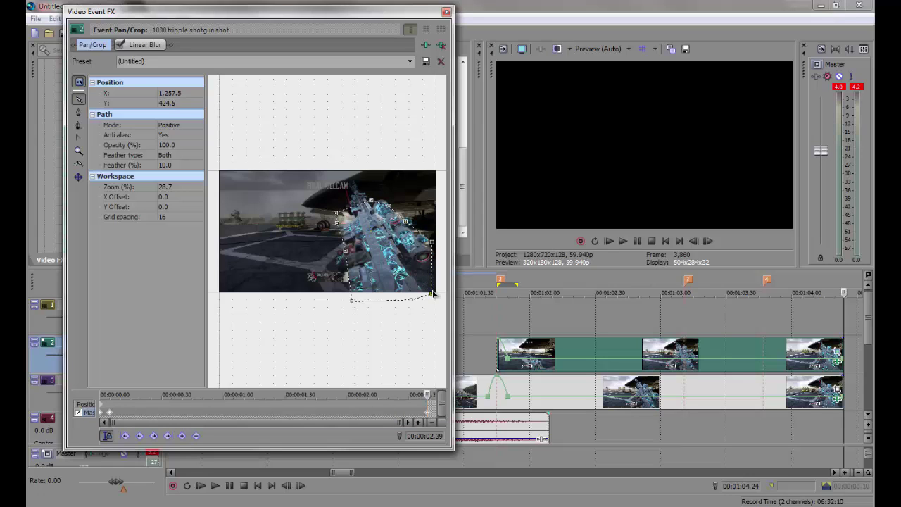
drag(432, 295, 414, 268)
drag(413, 301, 420, 297)
drag(346, 252, 343, 257)
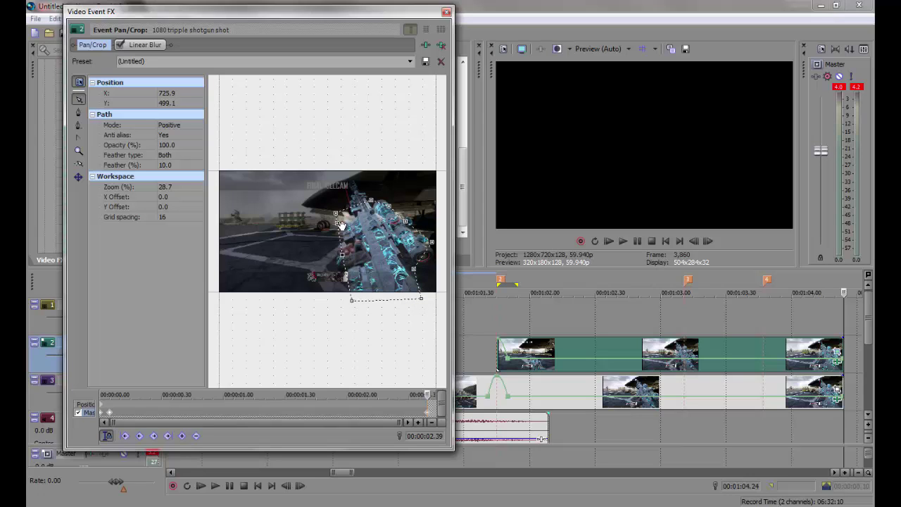
- Move the mask's upper points up to the gun's muzzle, refine its left edge, and close Event Pan/Crop
drag(371, 202, 357, 185)
drag(338, 216, 348, 191)
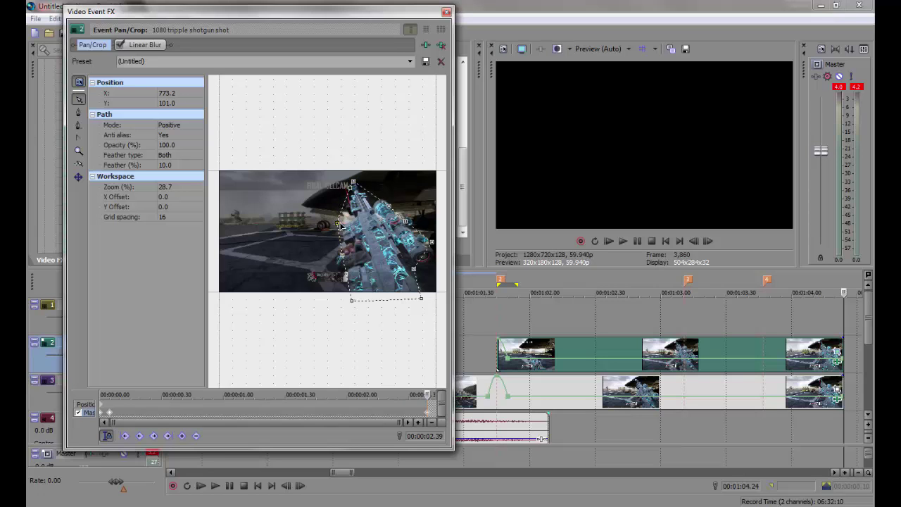
mouse_move(338, 225)
mouse_down()
mouse_move(345, 212)
mouse_move(347, 278)
mouse_move(342, 241)
mouse_up()
click(446, 12)
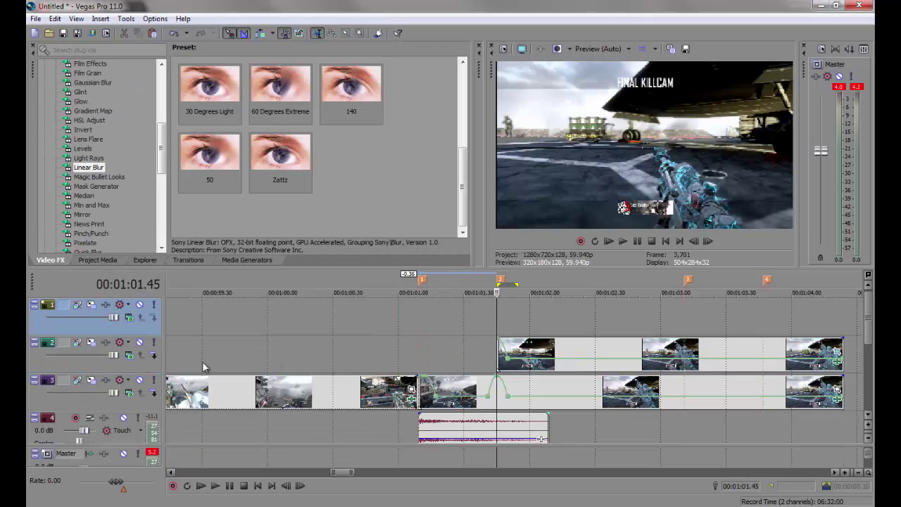
- Solo track 2 and check how the animated mask follows the gun up to 00:01:02.53
drag(460, 329, 844, 321)
key(space)
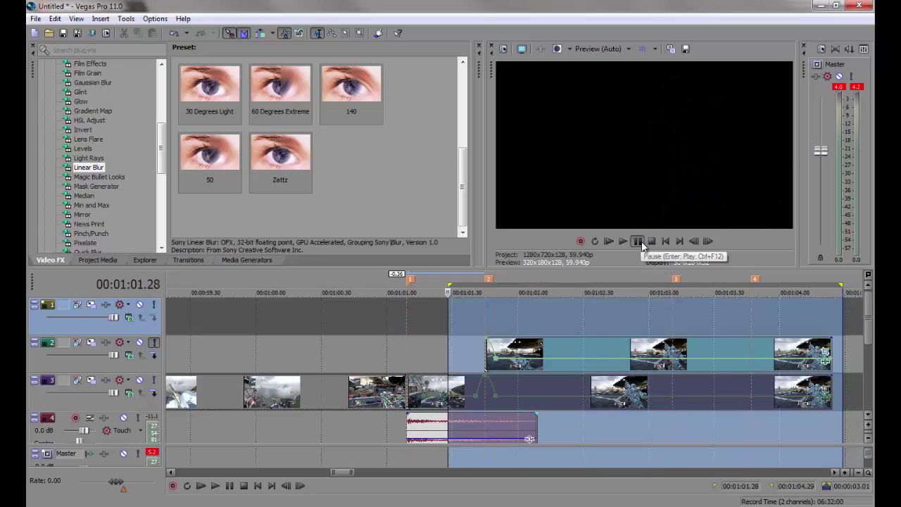
click(638, 241)
click(633, 344)
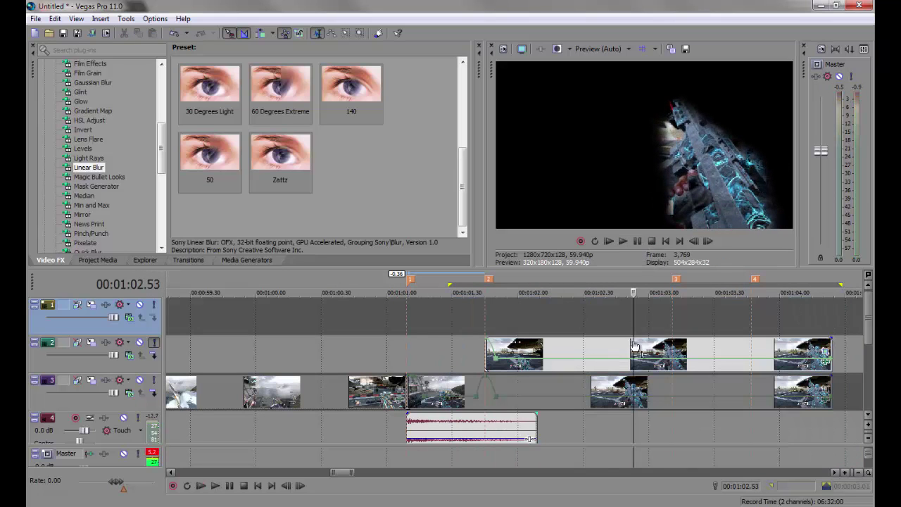
- Reshape the track 2 clip's mask around the gun's muzzle, scope and stock at 00:00:01.08, and close Event Pan/Crop
click(822, 360)
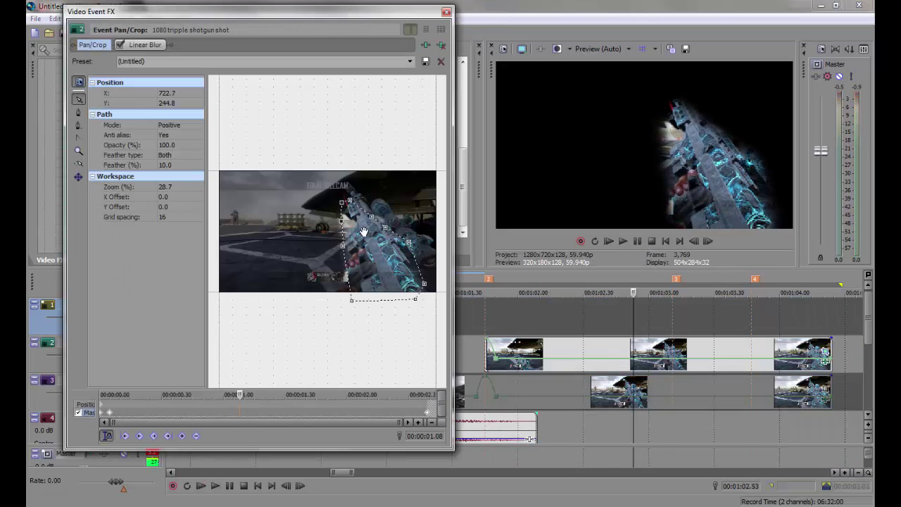
drag(351, 204, 346, 187)
drag(380, 211, 434, 246)
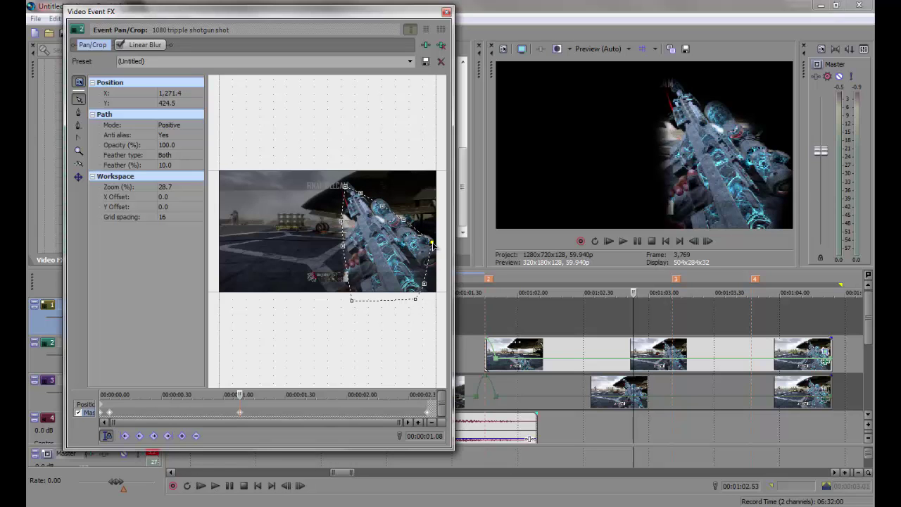
click(446, 13)
- Refit the track 2 clip's mask around the gun at 00:00:00.41 by moving its muzzle and scope-side points outward
click(622, 242)
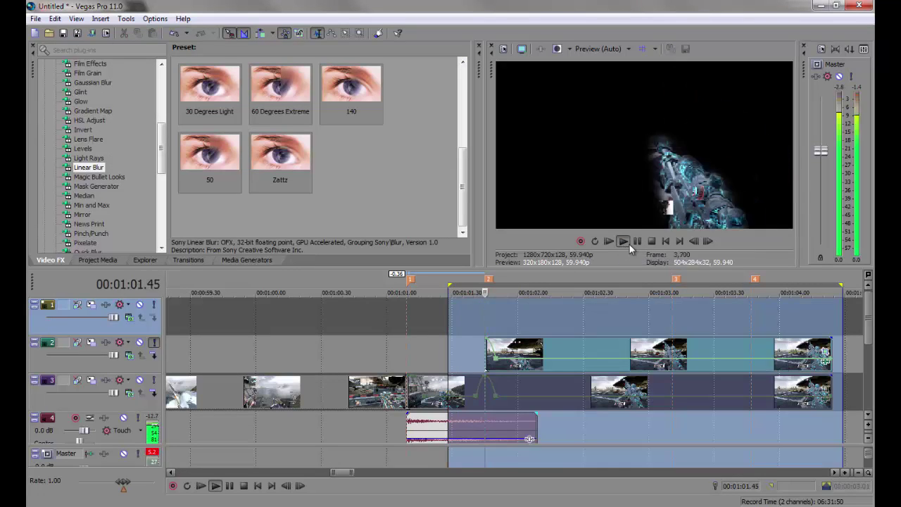
click(578, 384)
click(827, 356)
drag(358, 205, 344, 189)
drag(376, 218, 436, 250)
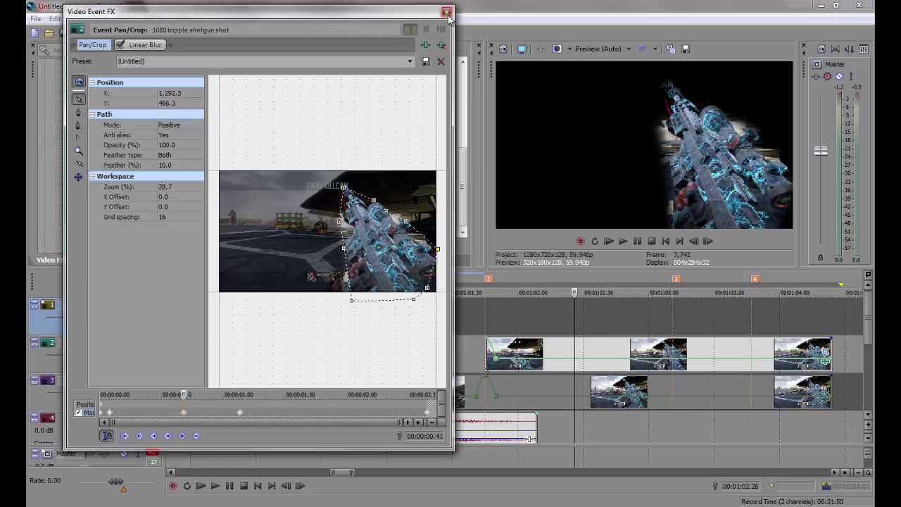
click(446, 12)
- Play back the soloed track 2 to check the mask's tracking, and turn its solo off
click(623, 241)
click(641, 246)
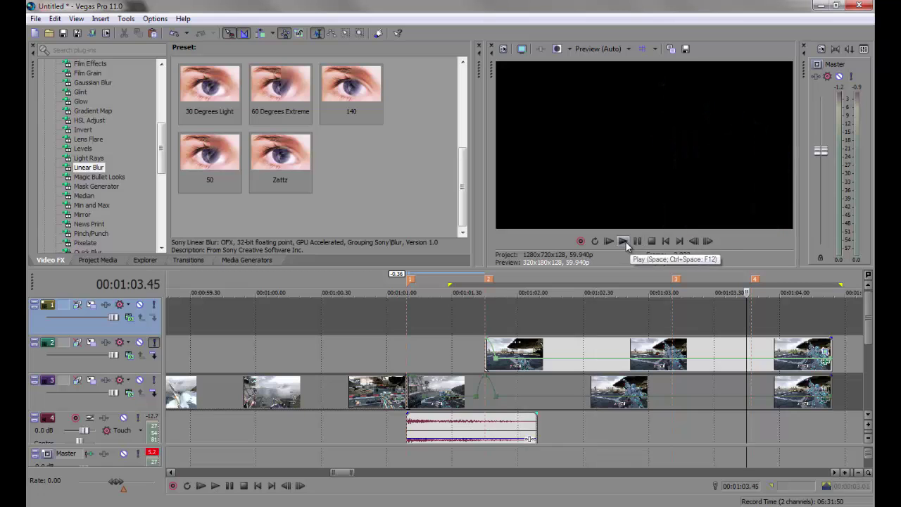
click(623, 241)
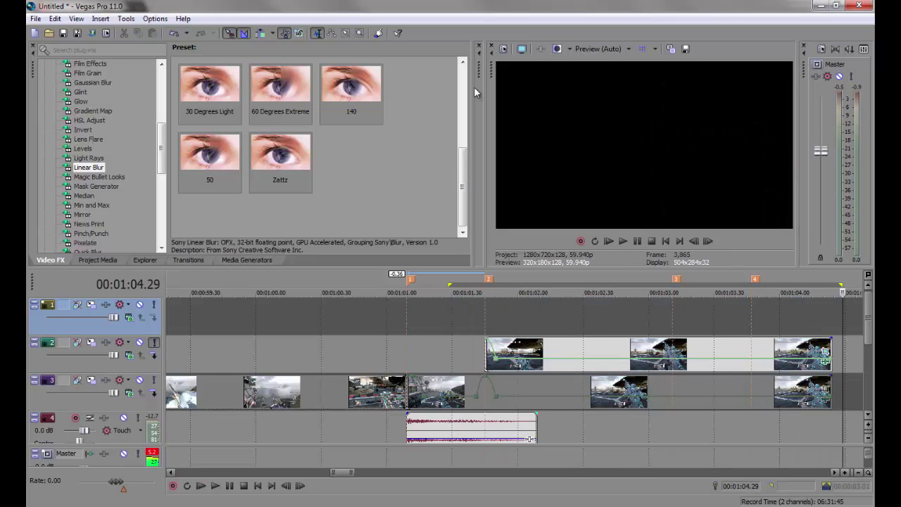
click(153, 342)
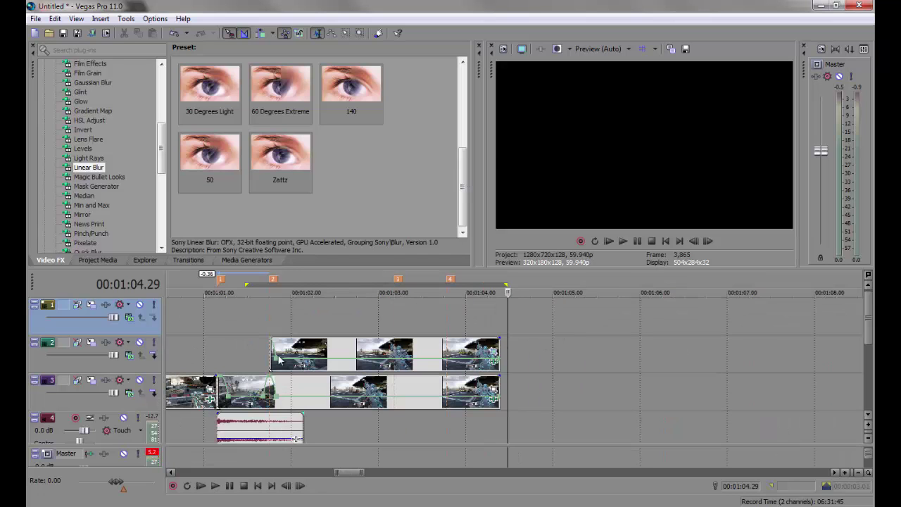
- Apply the default HSL Adjust effect to the track 2 clip and set Add to hue to 0.500
click(272, 347)
click(266, 316)
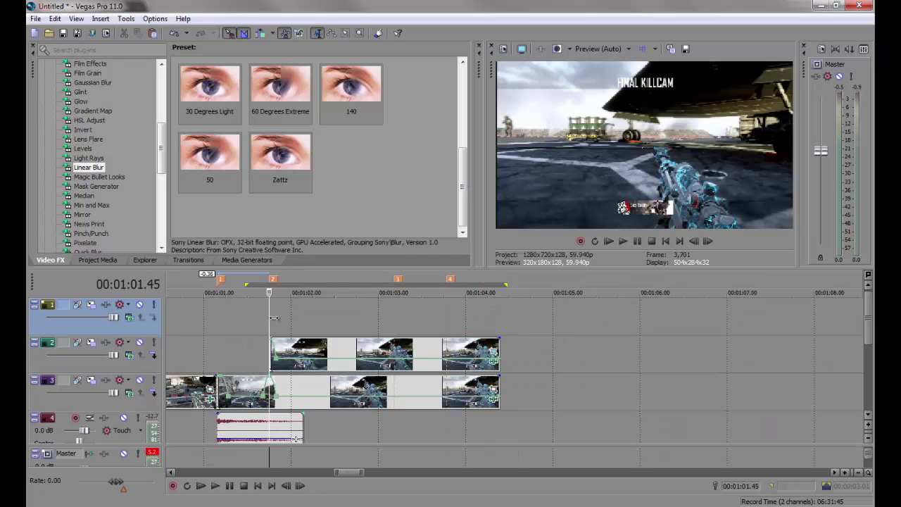
mouse_move(269, 317)
mouse_down()
mouse_move(347, 312)
mouse_move(282, 309)
mouse_up()
click(89, 119)
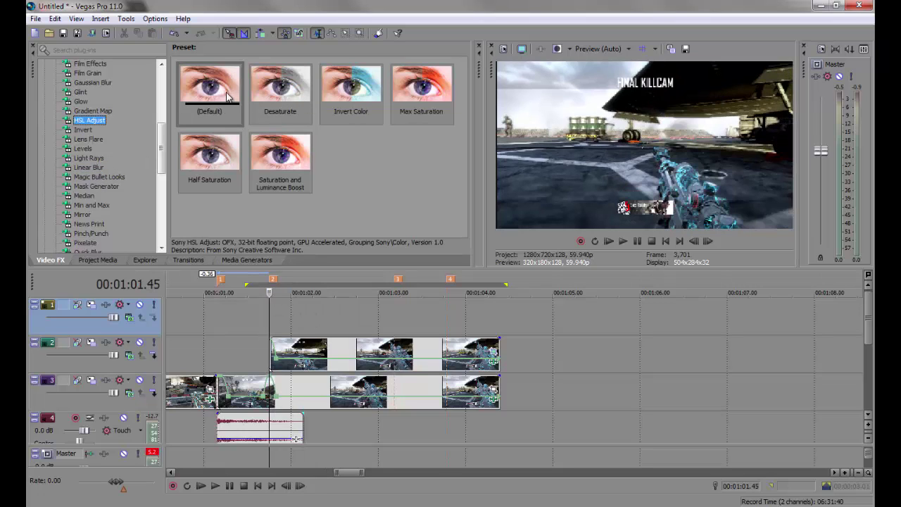
drag(209, 84, 296, 360)
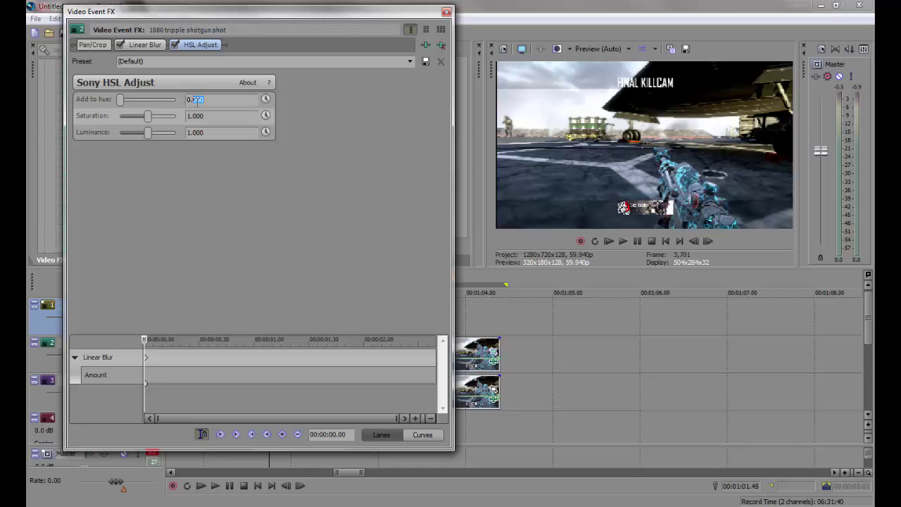
key(Return)
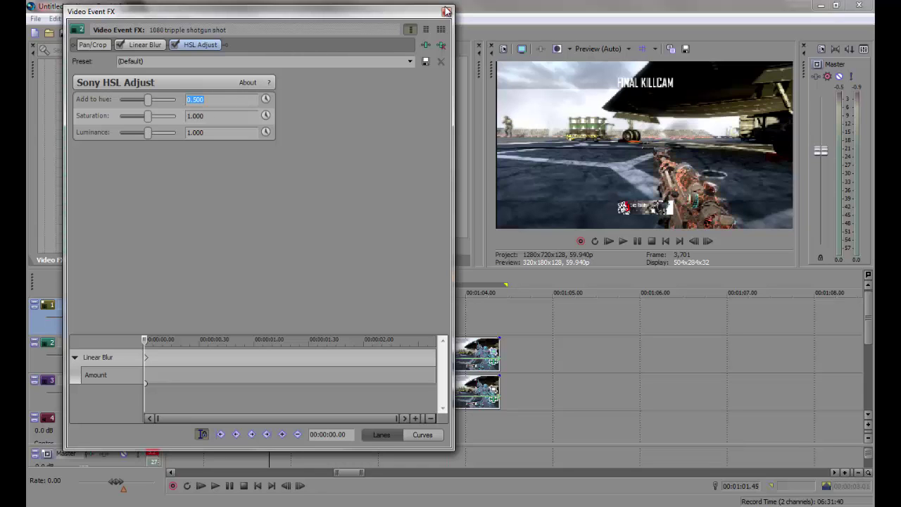
click(446, 13)
- Scrub the recoloured clip and raise the mask points beside the scope at the 00:00:00.41 and 00:00:01.08 keyframes
click(295, 315)
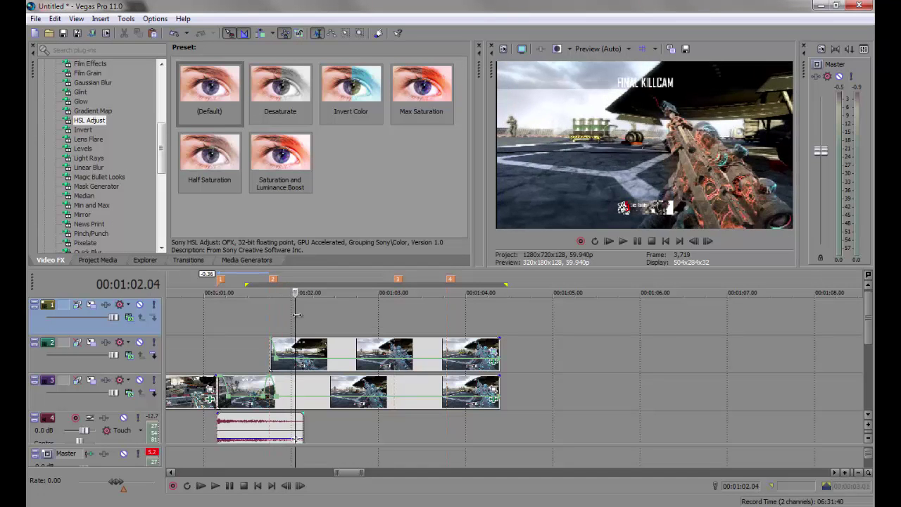
click(303, 315)
drag(304, 315, 332, 315)
click(494, 357)
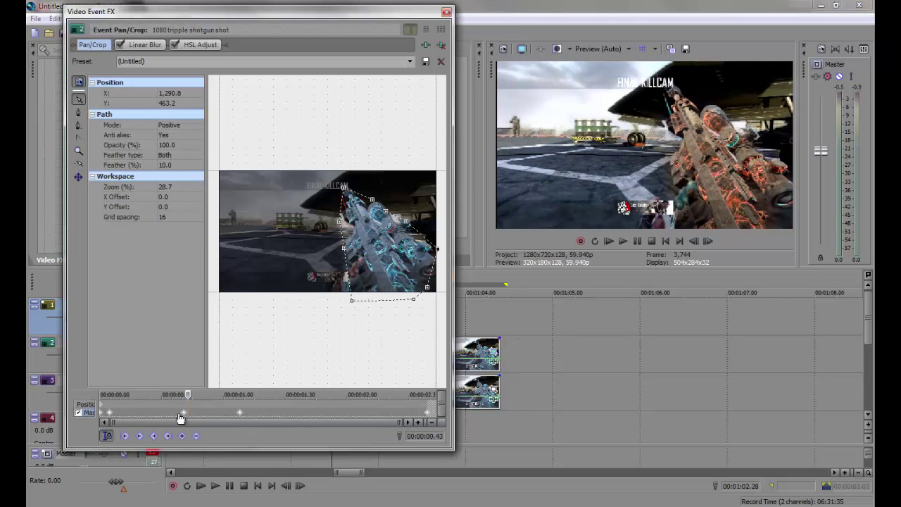
key(Left)
key(Left)
click(388, 212)
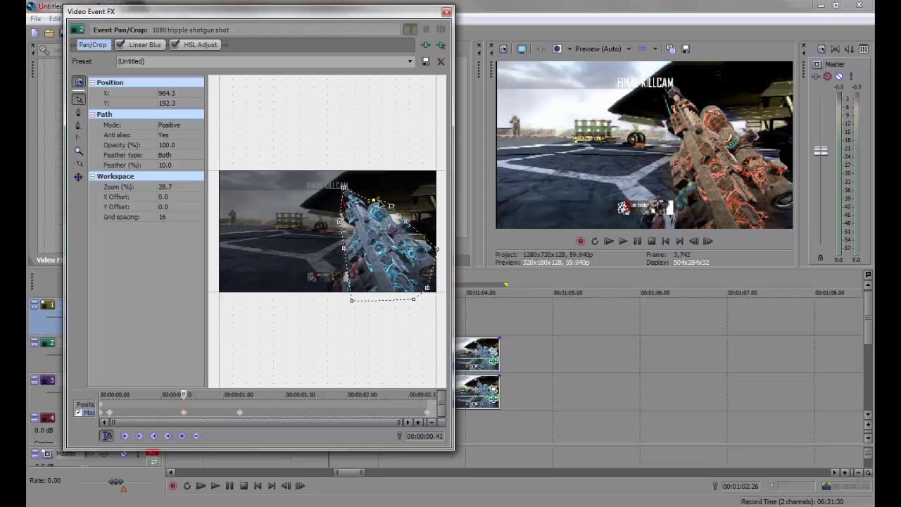
click(240, 415)
drag(383, 207, 388, 201)
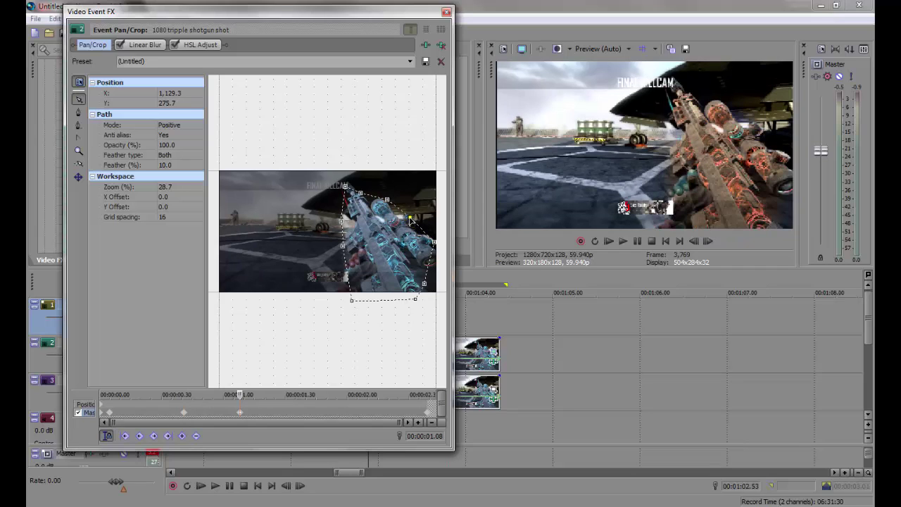
- At the end keyframe (00:00:02.39), move the mask's lower left-edge point to about X 733, Y 527; inspect the 00:00:00.05 keyframe and close the window
click(428, 416)
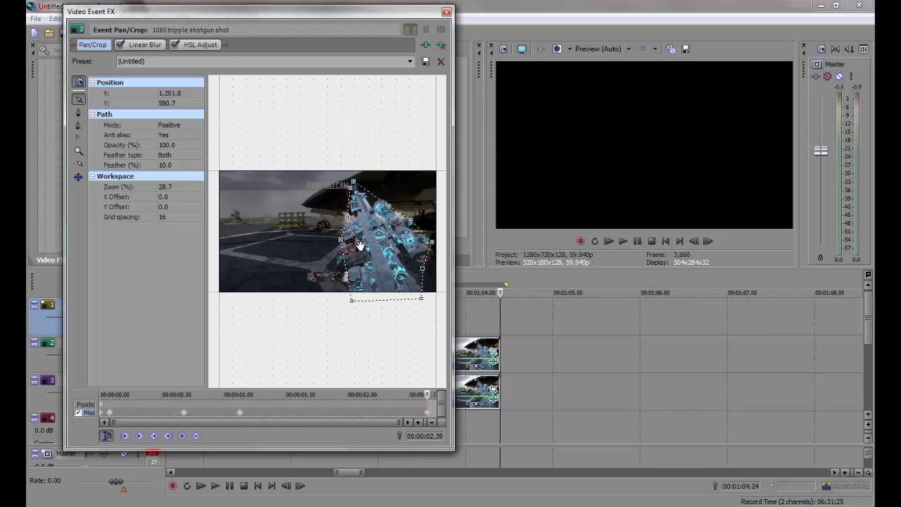
drag(349, 246, 357, 248)
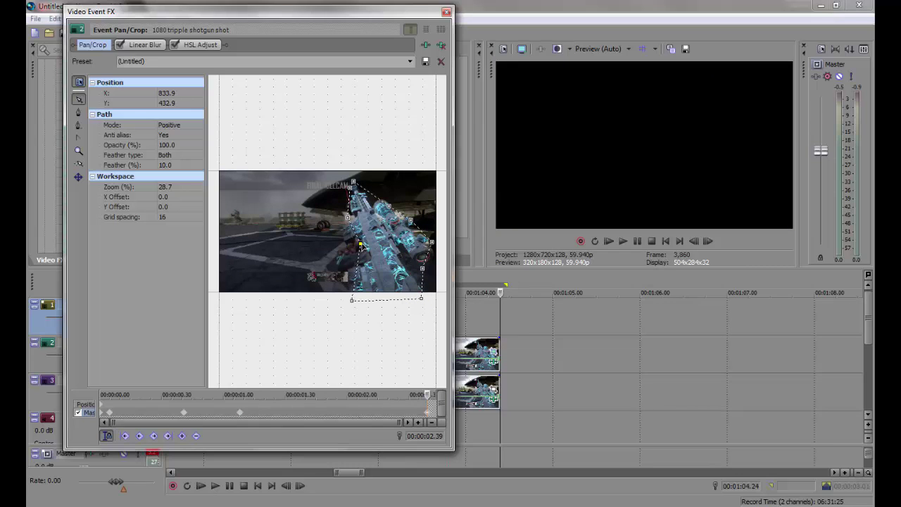
mouse_move(499, 316)
mouse_down()
mouse_move(483, 316)
mouse_move(500, 316)
mouse_up()
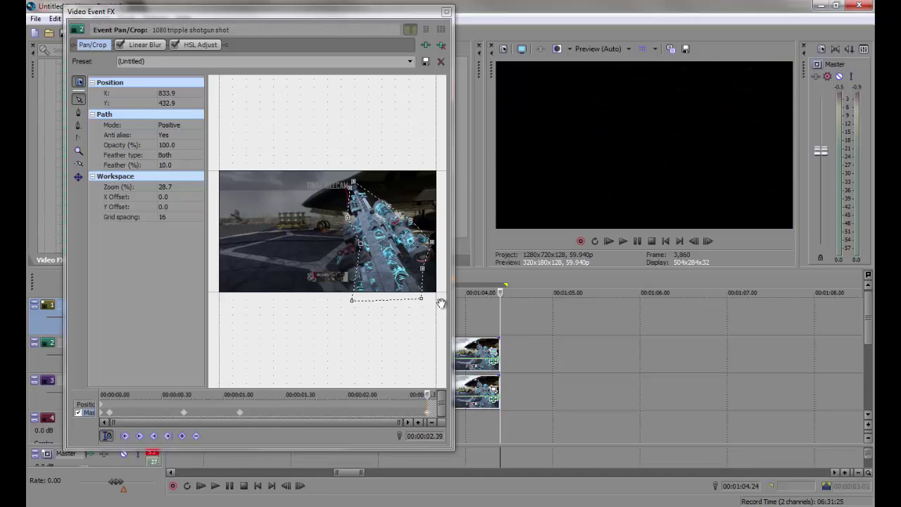
drag(359, 245, 342, 262)
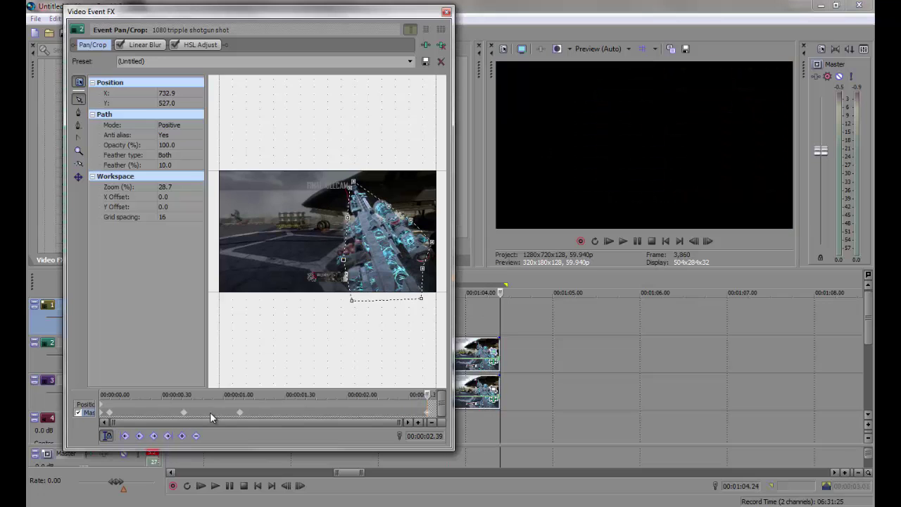
click(109, 412)
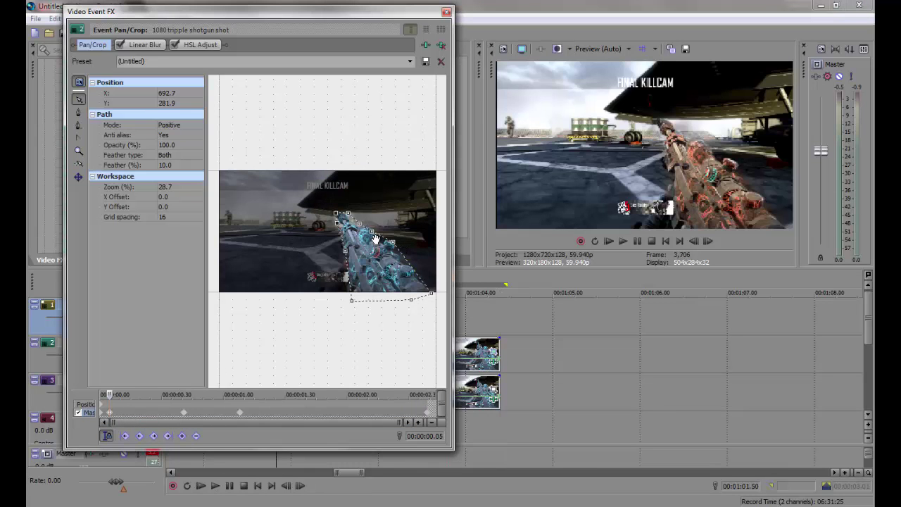
click(448, 13)
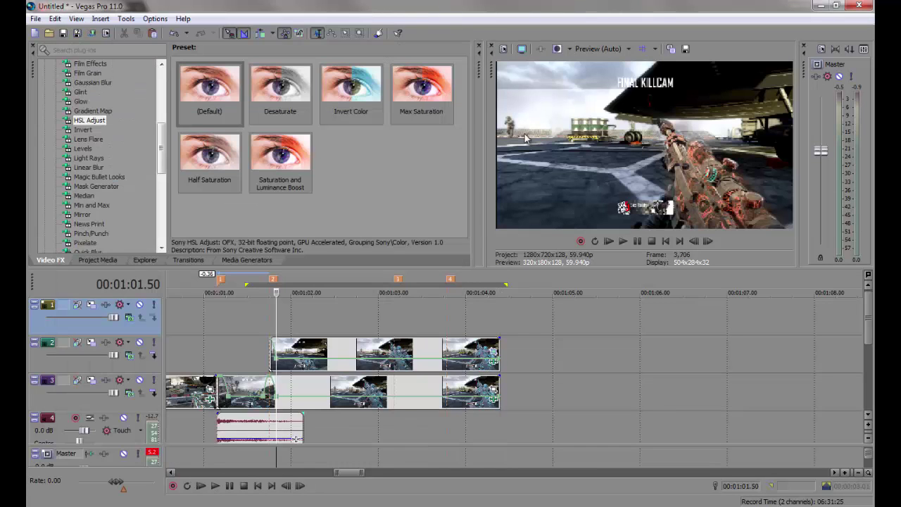
- Play the looped section to check the recoloured gun against the original footage
key(space)
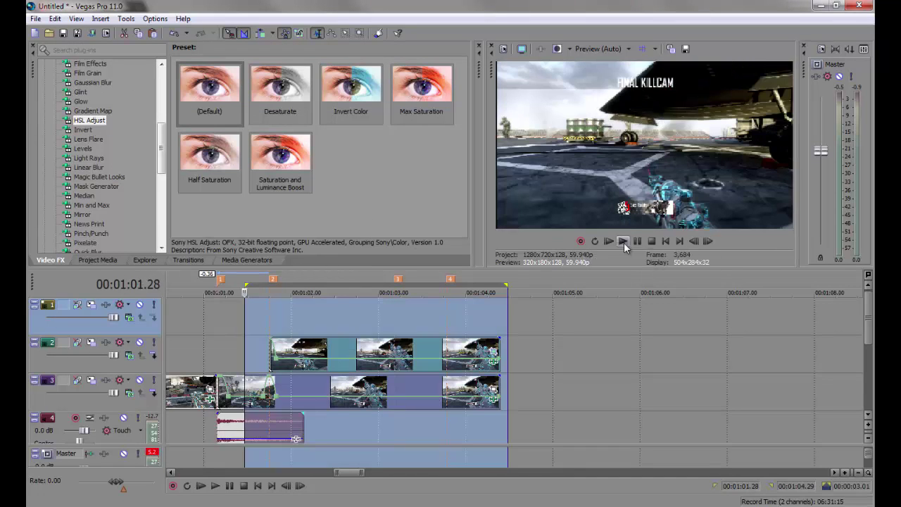
click(623, 241)
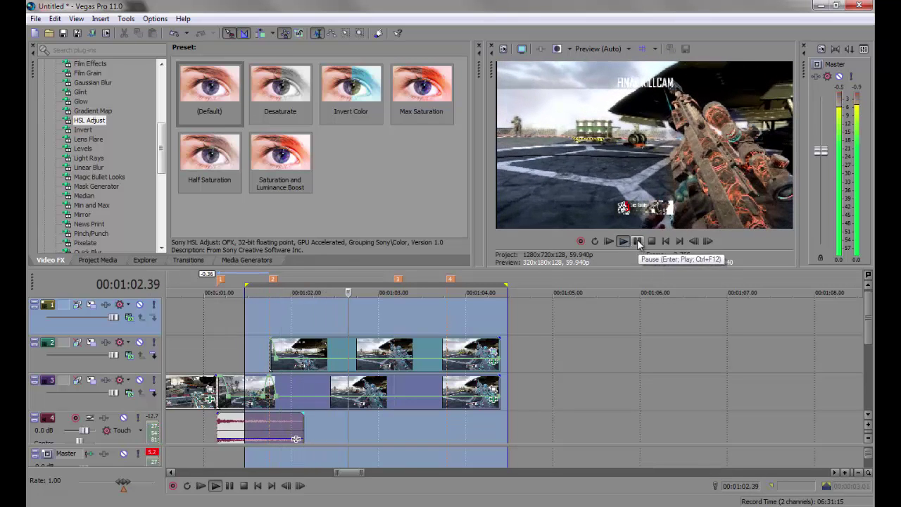
click(637, 242)
- Enable animation for Add to hue in the track 2 clip's HSL Adjust and set it to 0.000 at the clip's start
click(271, 346)
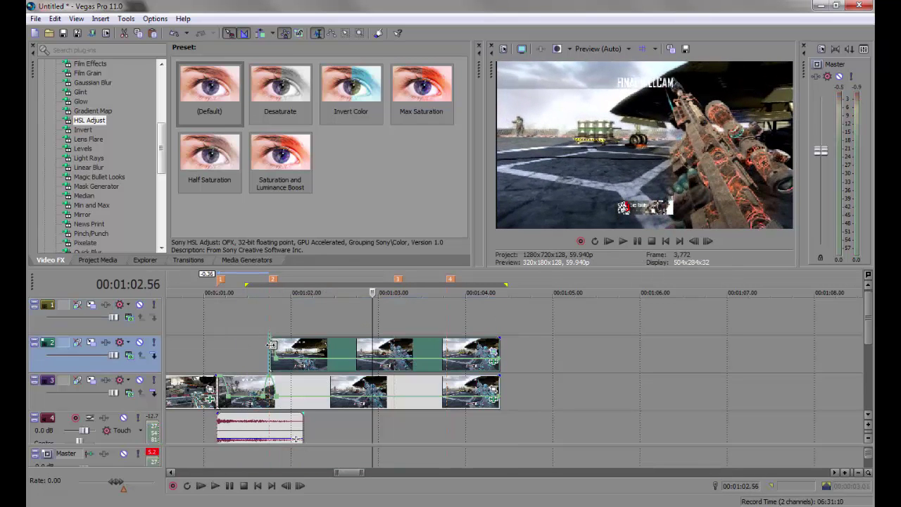
click(487, 352)
click(493, 352)
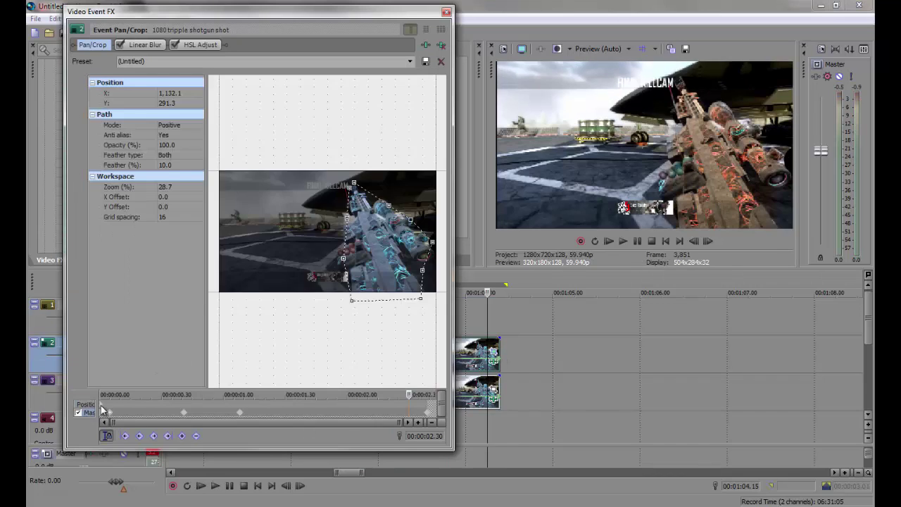
click(202, 44)
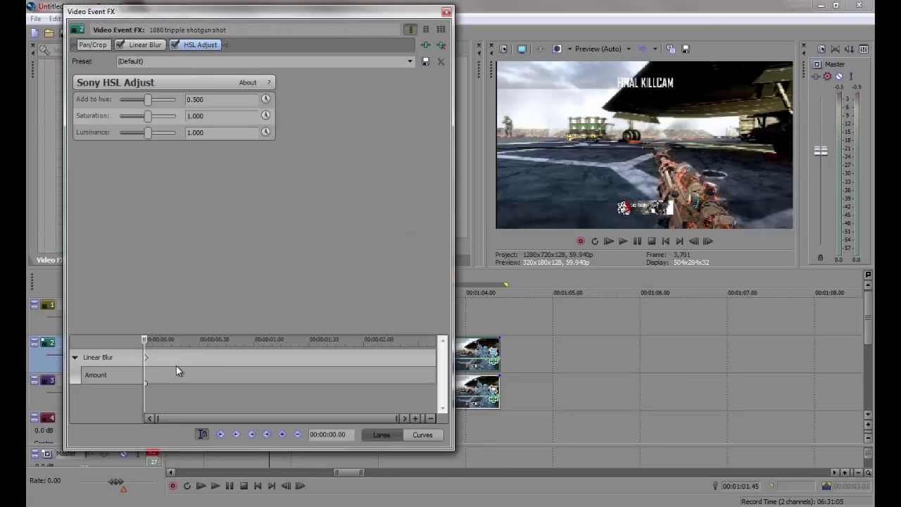
click(266, 101)
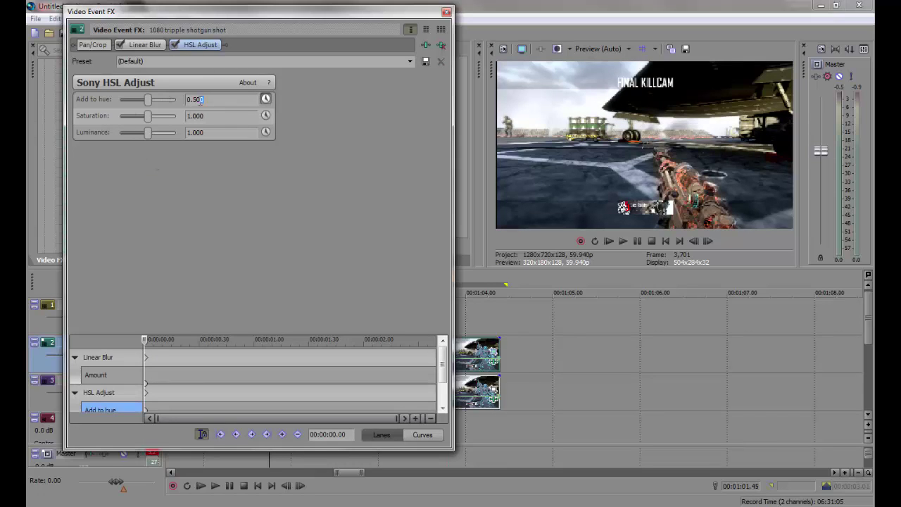
text(0)
key(Return)
- Advance to 00:00:00.10 in the clip and keyframe Add to hue at 0.421, trying different hues on the gun
click(709, 243)
click(709, 243)
click(709, 243)
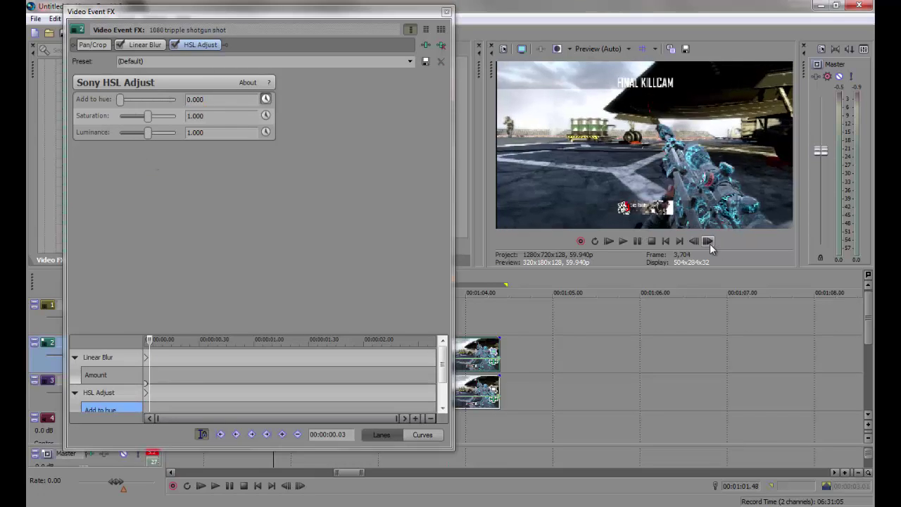
click(709, 242)
click(709, 243)
click(709, 243)
click(709, 243)
click(709, 243)
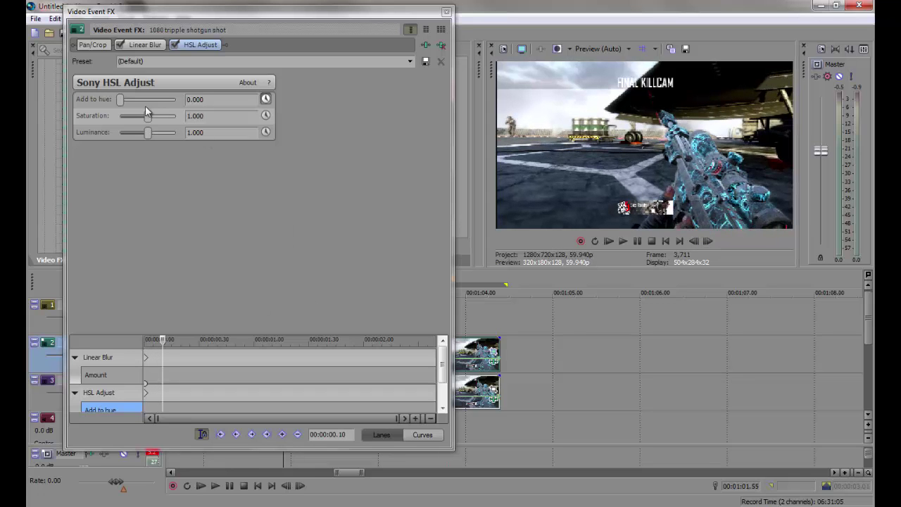
mouse_move(125, 99)
mouse_down()
mouse_move(151, 100)
mouse_move(142, 103)
mouse_up()
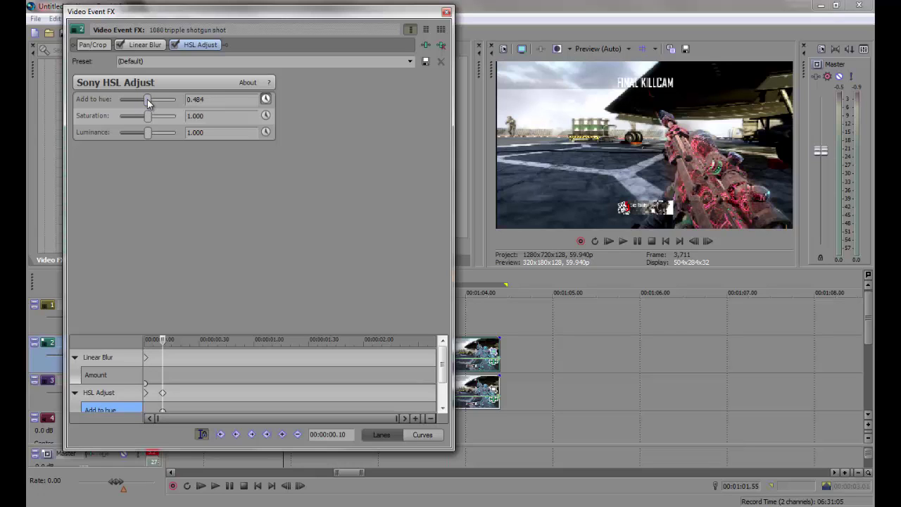
drag(159, 102, 134, 103)
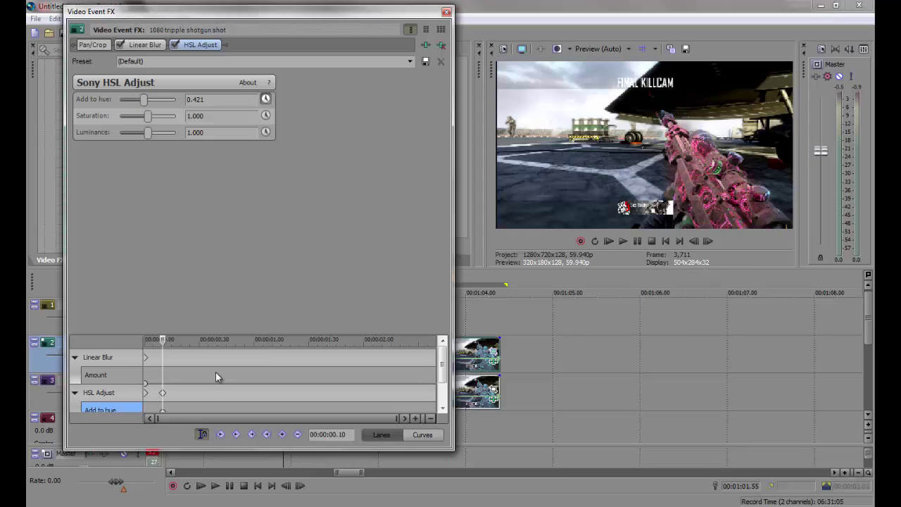
- Move the second HSL Adjust keyframe to the clip's end (00:00:02.39), set its Add to hue to 1.000, and close the effect window
drag(161, 393, 443, 402)
drag(149, 96, 397, 59)
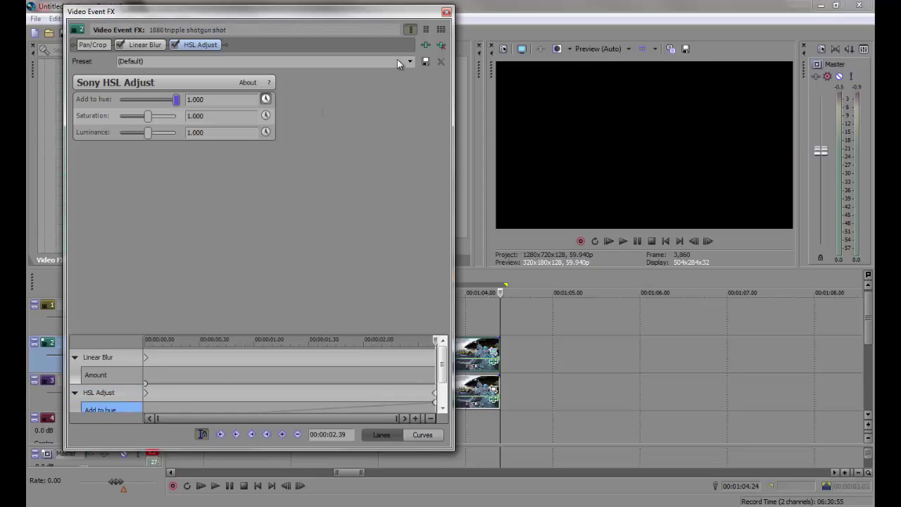
click(445, 14)
- Play the looped section to check the gun's animated colour cycle, and return to the track 2 clip's start
key(space)
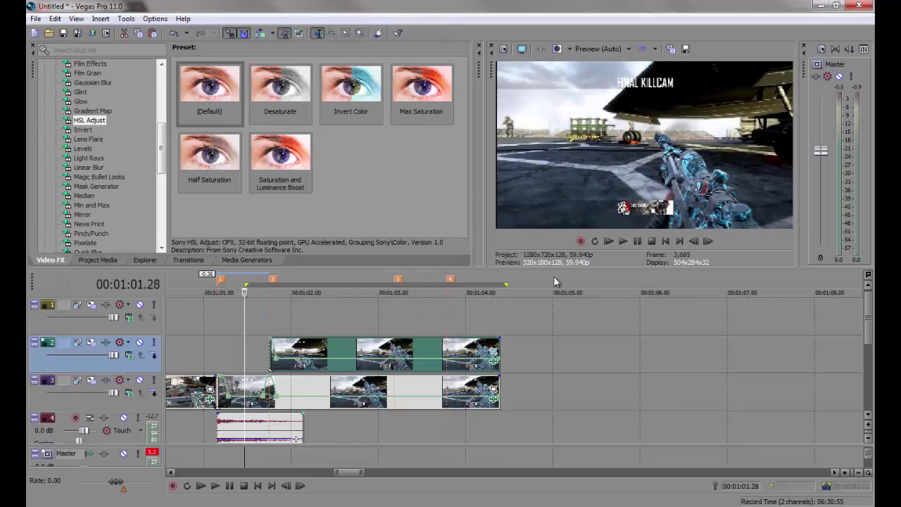
click(629, 240)
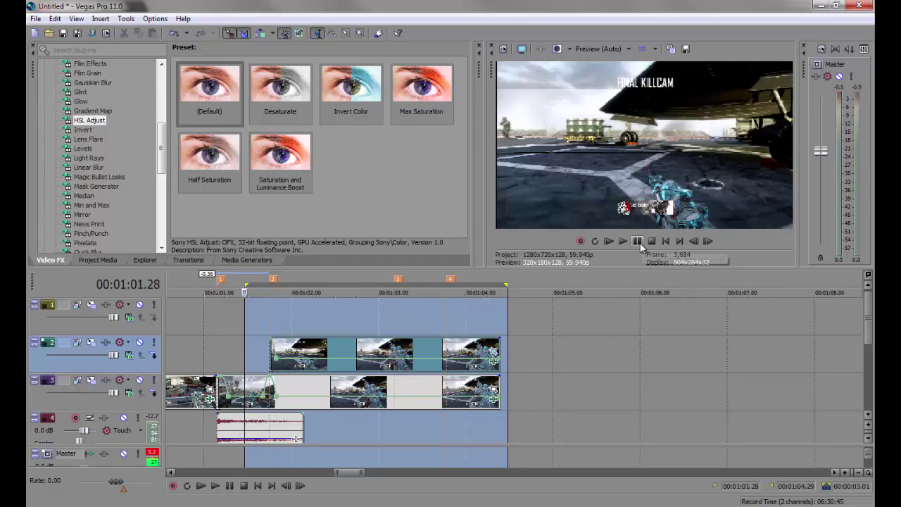
click(269, 320)
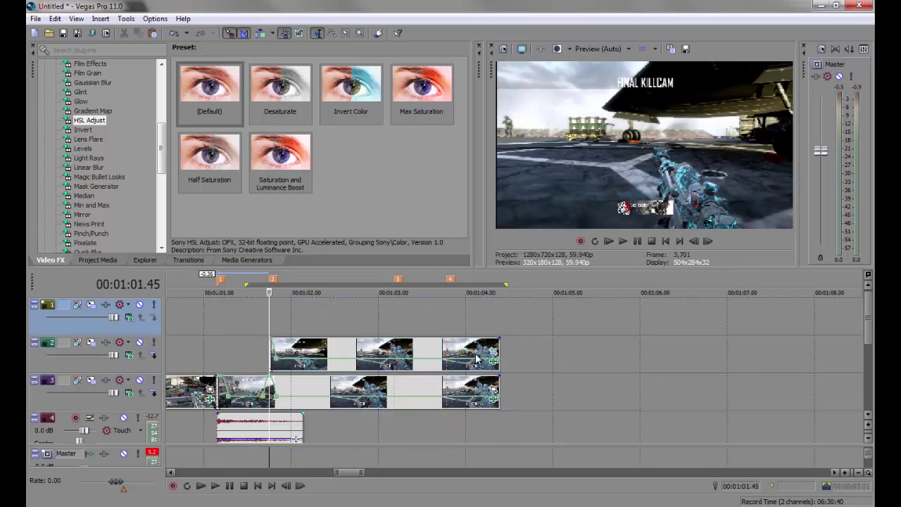
- Select a loop region from the first clip's start at 00:00:59.06 across the killcam clips and preview it
click(492, 360)
click(256, 326)
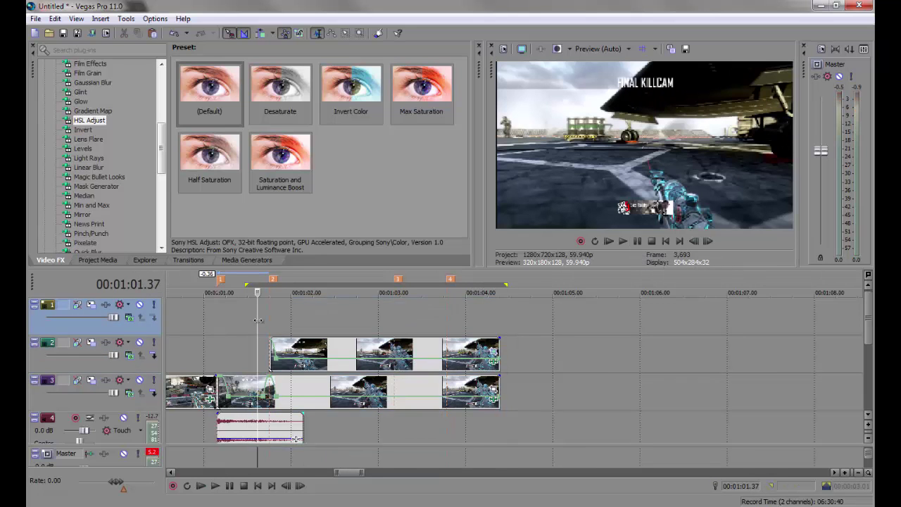
scroll(401, 335, down, 2)
drag(397, 336, 629, 327)
key(space)
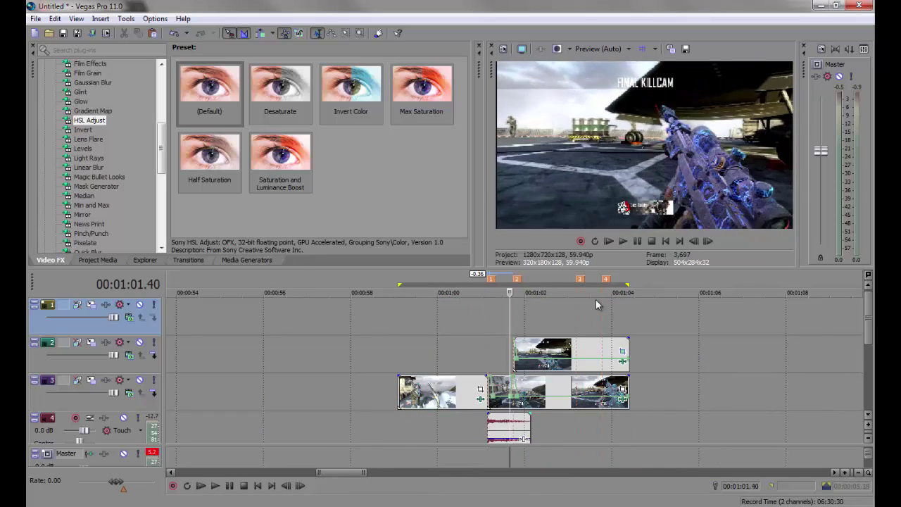
key(o)
key(space)
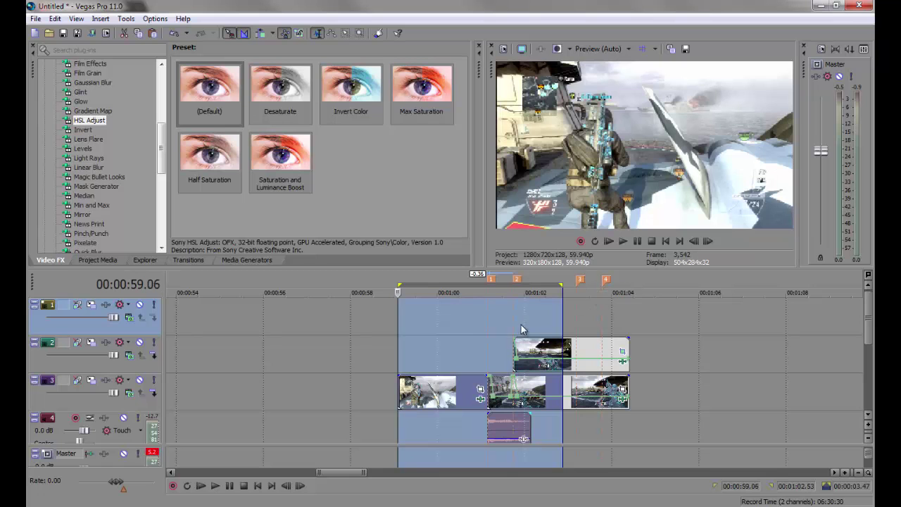
- Play the whole edit from the first clip's start and scrub around 00:01:02.49 to 00:01:03.10 to check the gun's changing hue
click(396, 328)
click(622, 241)
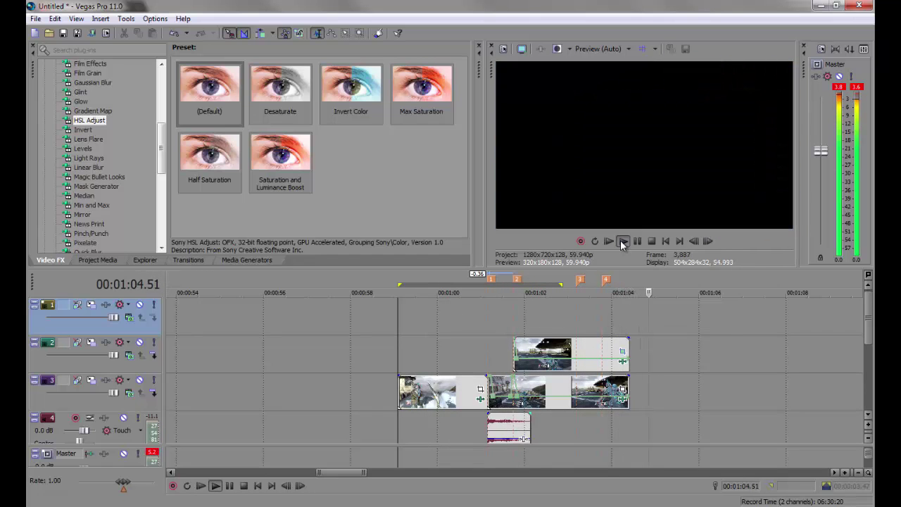
click(560, 312)
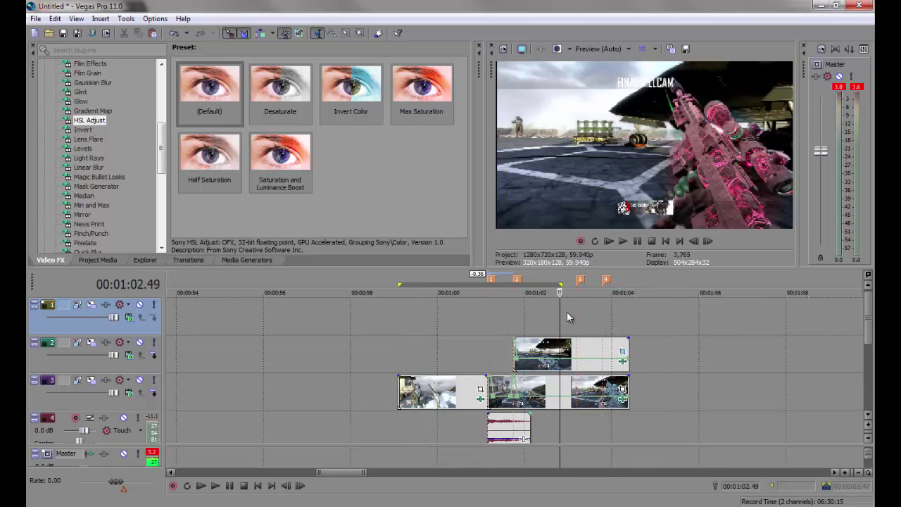
click(530, 322)
drag(530, 321, 576, 313)
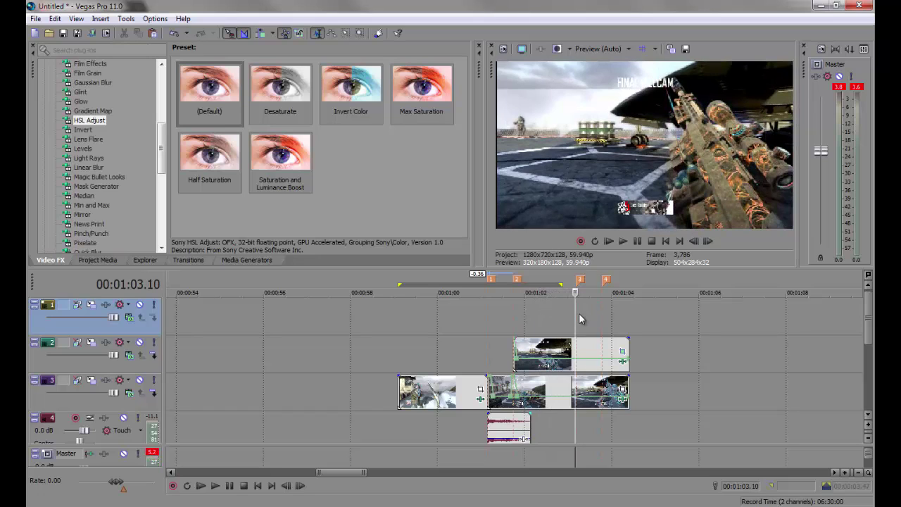